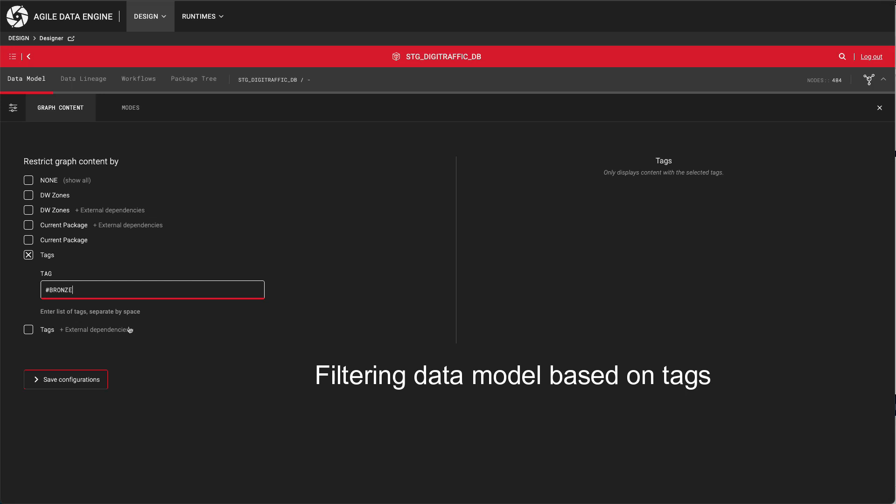
Step: Restrict the data model graph to the #BRONZE tag and shift the two staging_db entities slightly
click(72, 375)
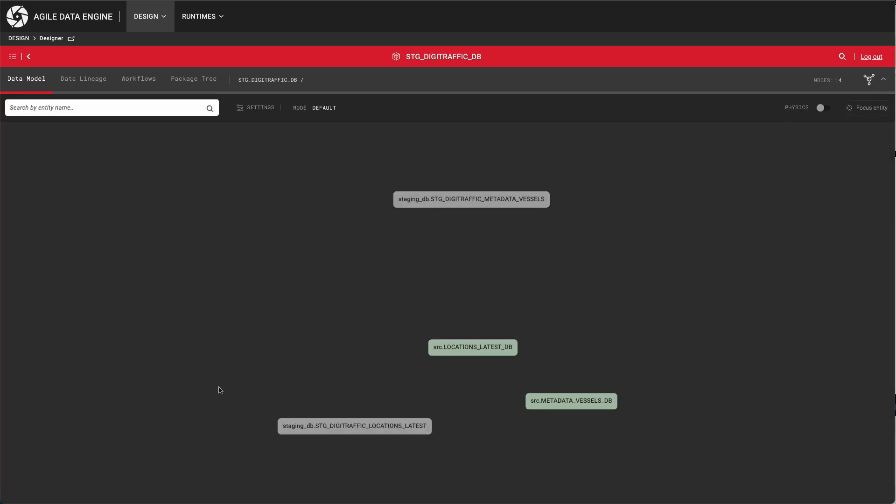
drag(342, 430, 351, 407)
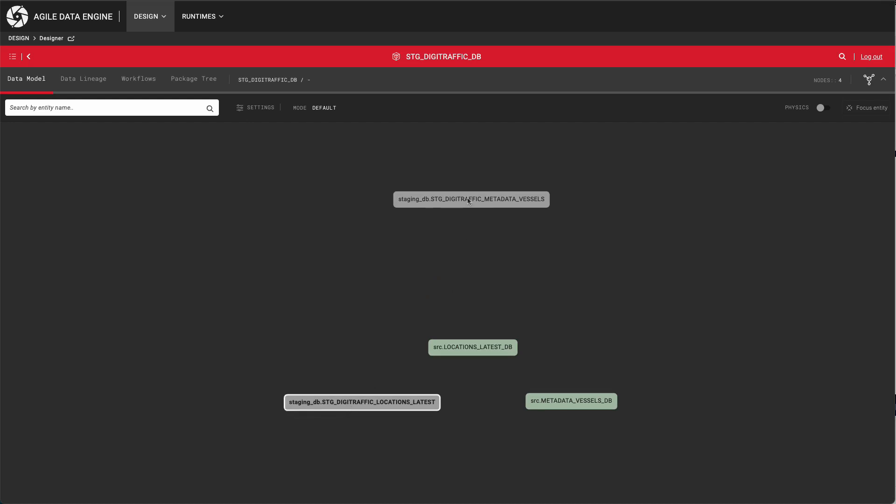
drag(469, 201, 469, 213)
Step: Show the data lineage graph and shift STG_DIGITRAFFIC_LOCATIONS_LATEST and its source LOCATIONS_LATEST_DB slightly
click(83, 79)
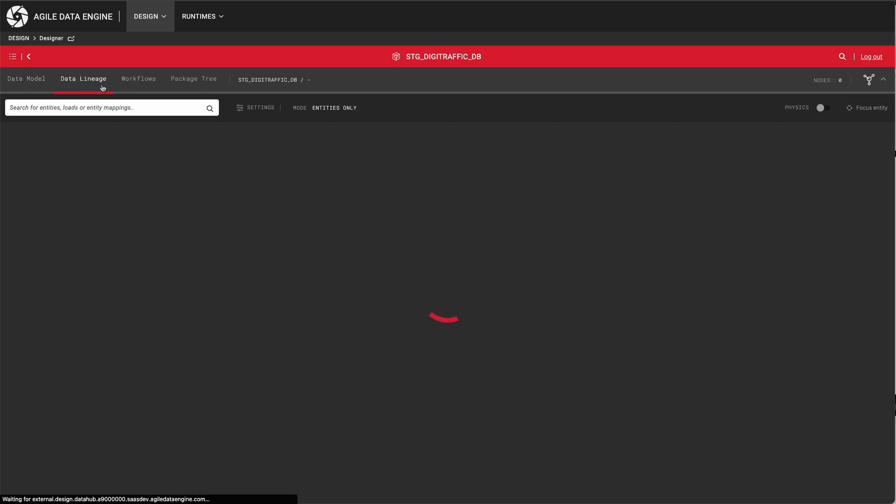
drag(538, 234, 540, 244)
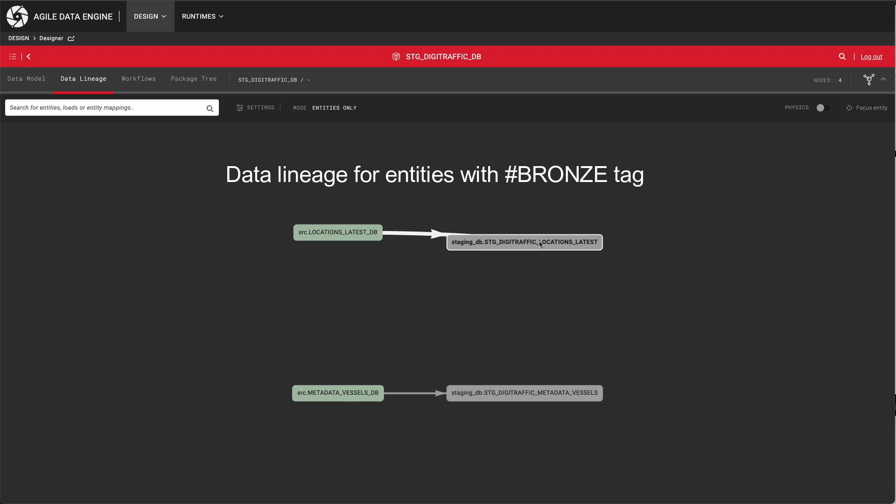
drag(312, 233, 318, 236)
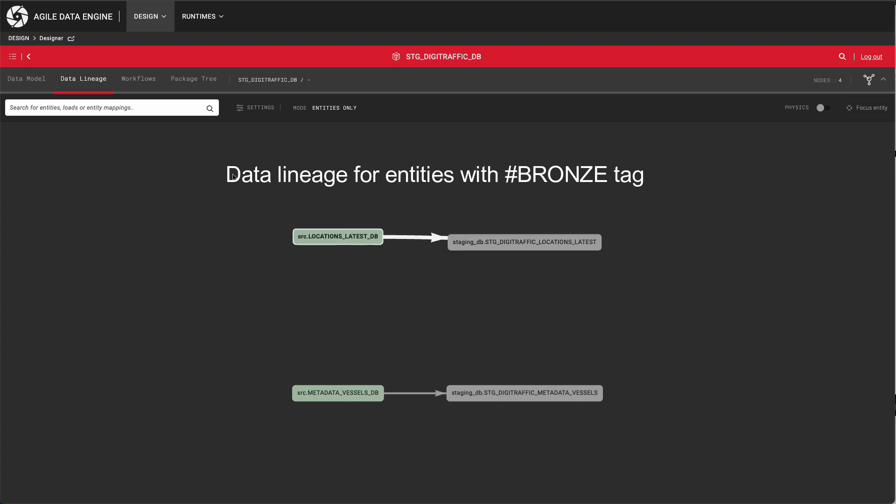
Step: Show the workflow graph and examine the name and schedule details of the DV_DIGITRAFFIC_DB schedule
click(150, 86)
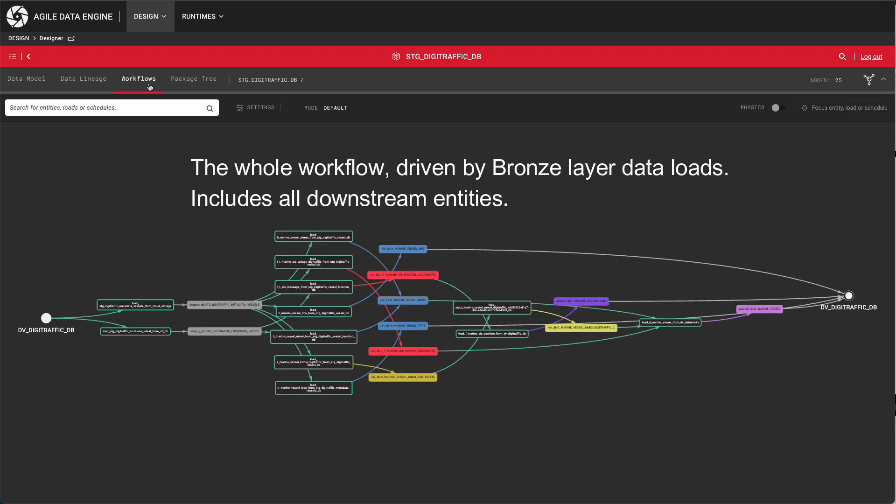
drag(189, 317, 273, 319)
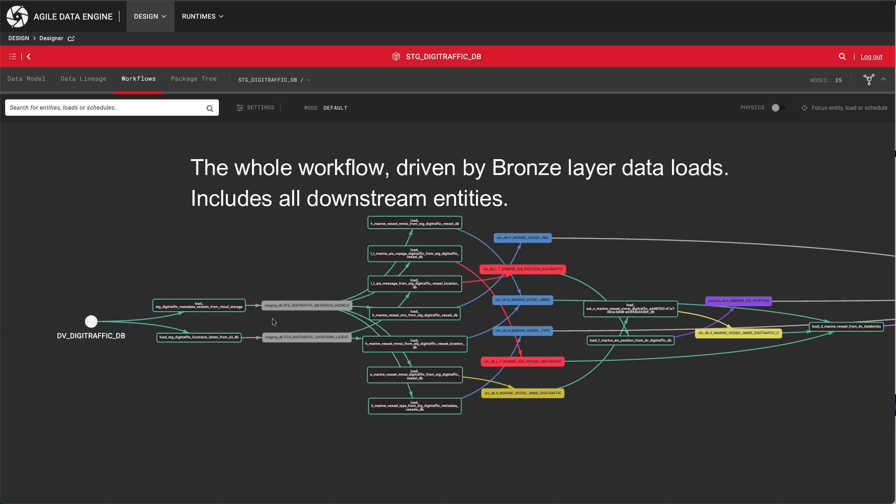
click(92, 324)
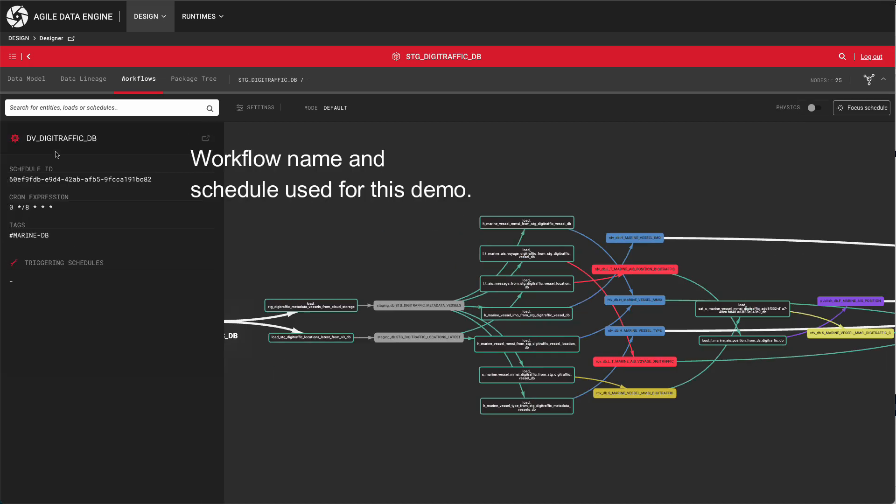
double_click(54, 138)
click(67, 140)
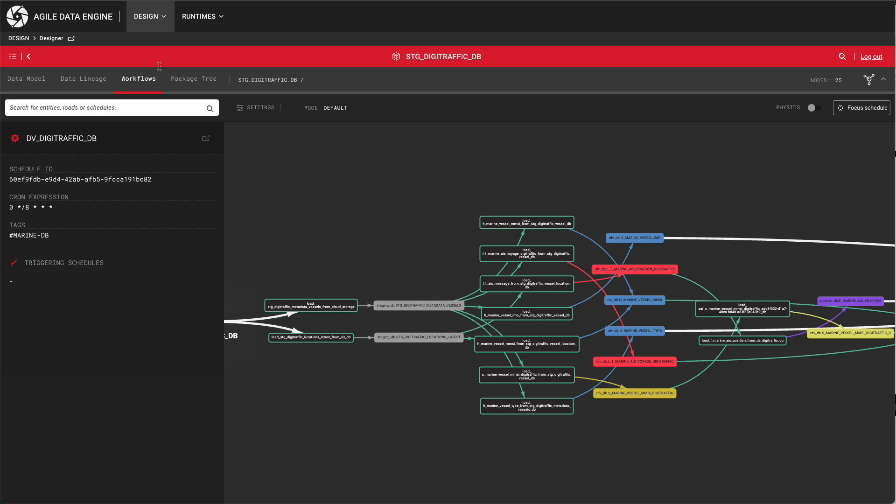
Step: Go to workflow orchestration of the DEV runtime and open the DV_DIGITRAFFIC_DB DAG
click(211, 25)
mouse_move(212, 40)
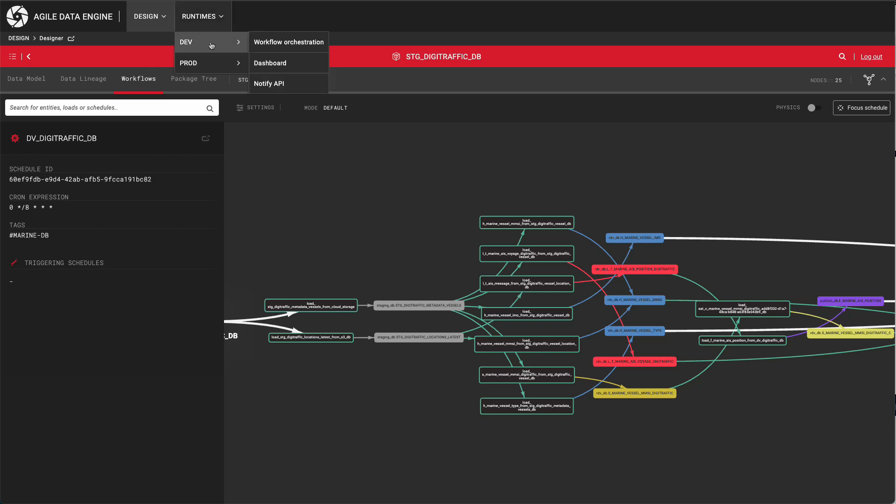
click(275, 43)
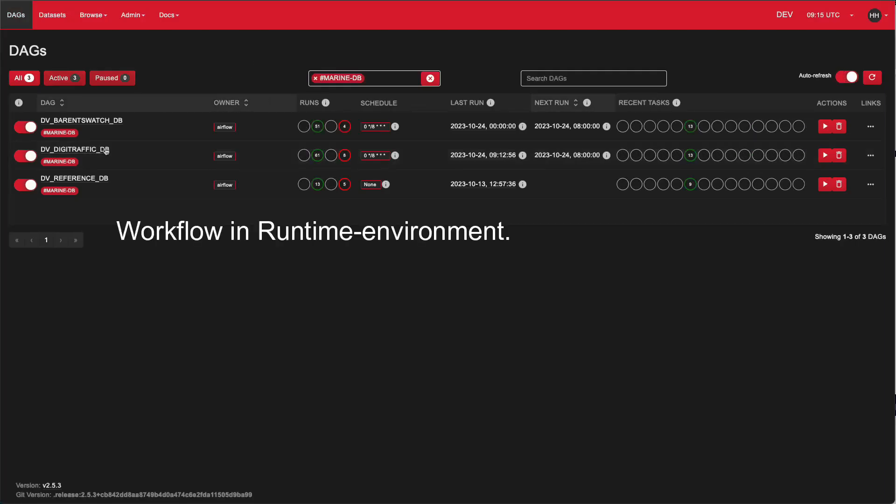
click(75, 153)
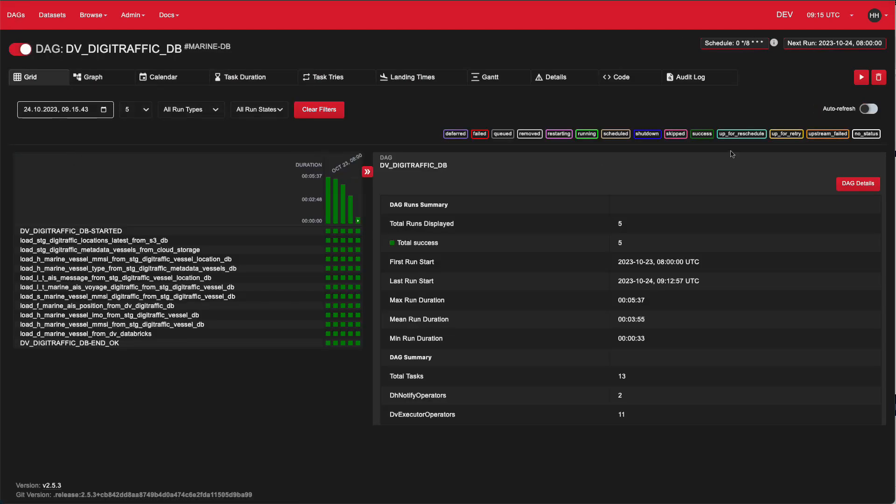
Step: Trigger a run of the DV_DIGITRAFFIC_DB DAG without config and follow its tasks as a graph
click(861, 77)
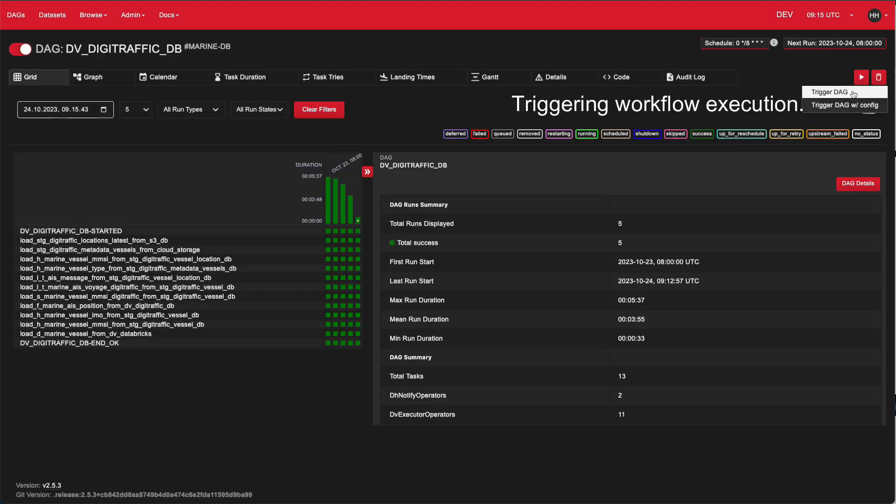
click(853, 93)
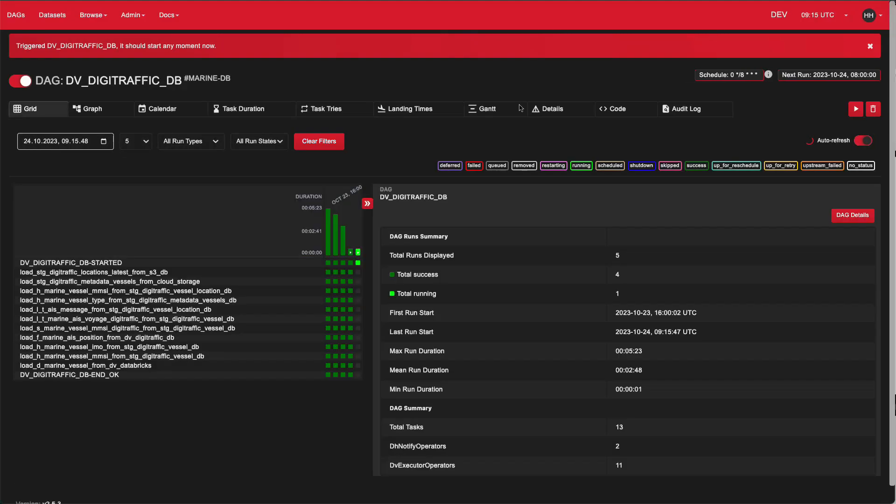
click(117, 113)
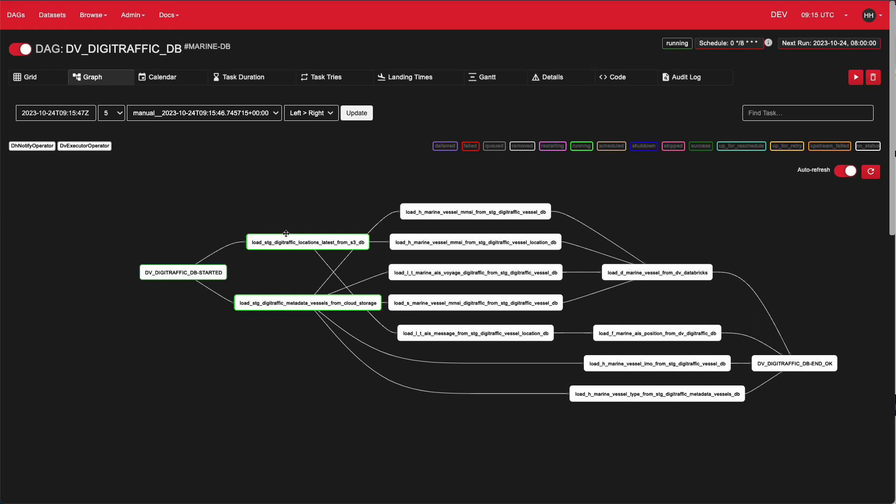
mouse_move(298, 244)
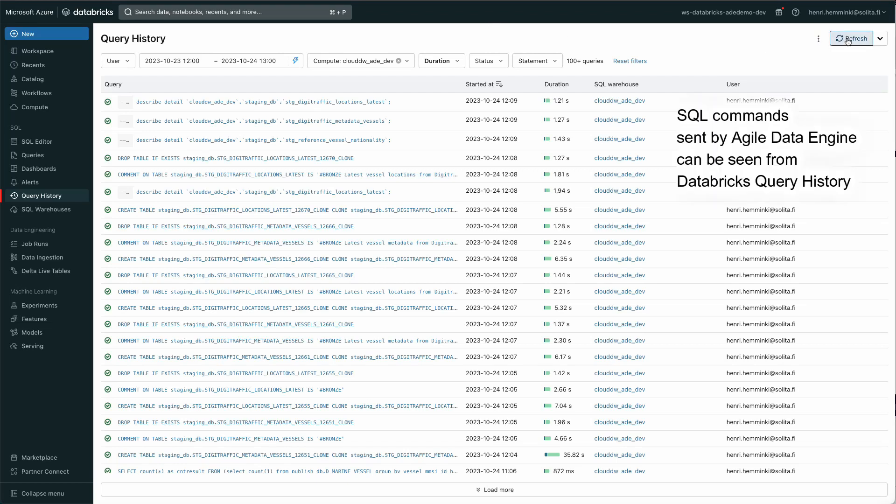
Step: Refresh the query history in Databricks and expand the full COPY INTO statement for STG_DIGITRAFFIC_LOCATIONS_LATEST
click(848, 40)
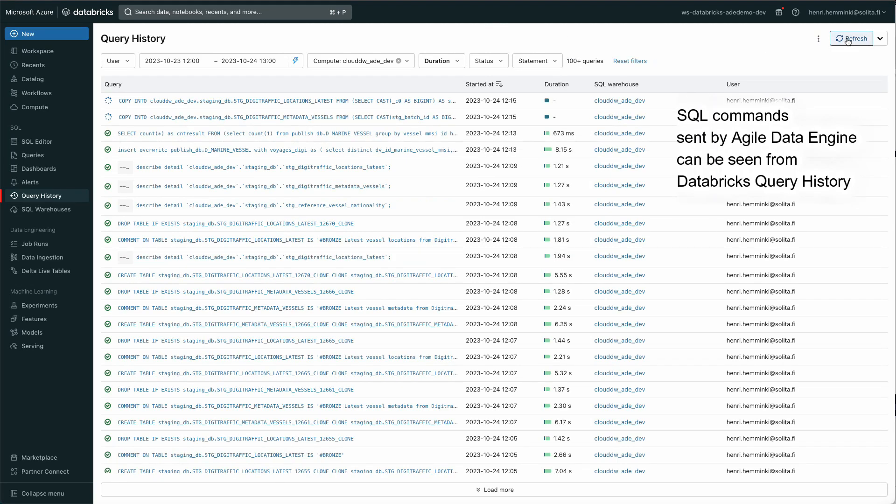
click(846, 40)
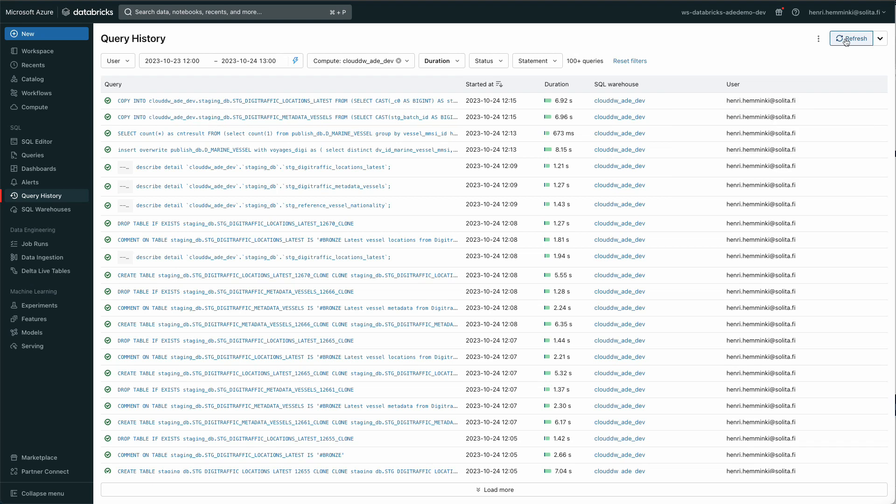
click(402, 101)
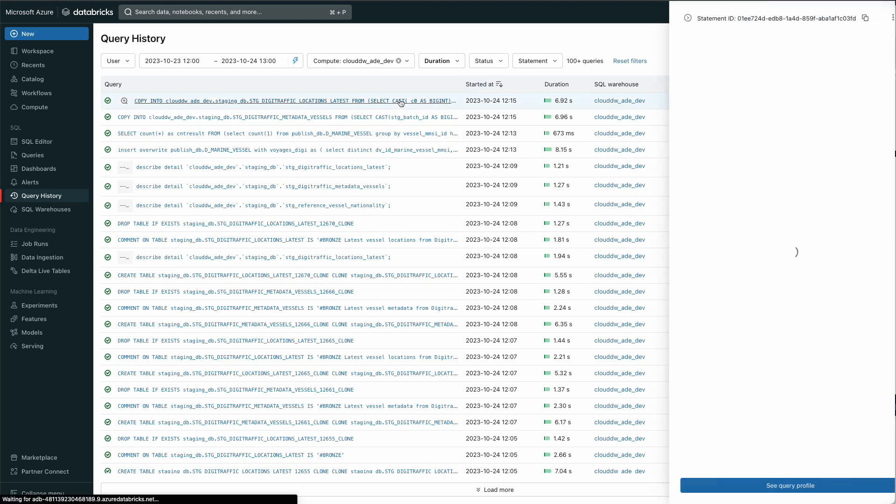
click(701, 80)
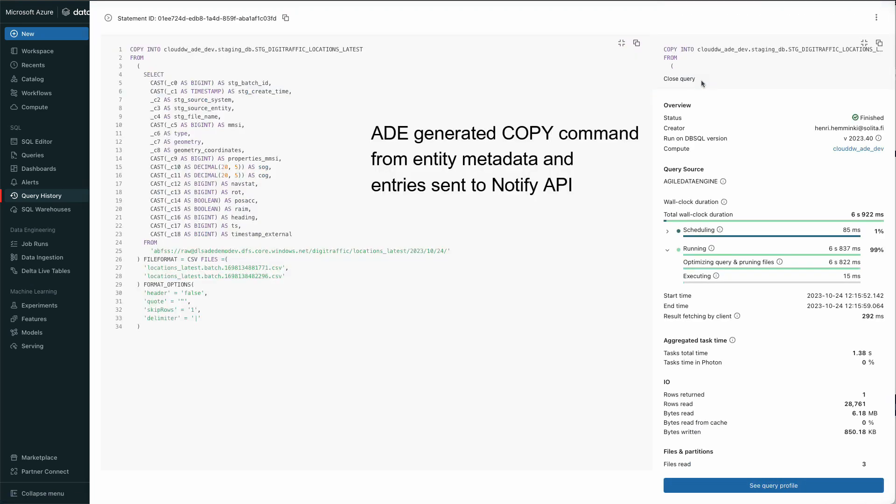
Step: Examine the source CSV file names and the target table in the COPY INTO statement
drag(288, 276, 140, 266)
click(162, 265)
drag(131, 48, 287, 49)
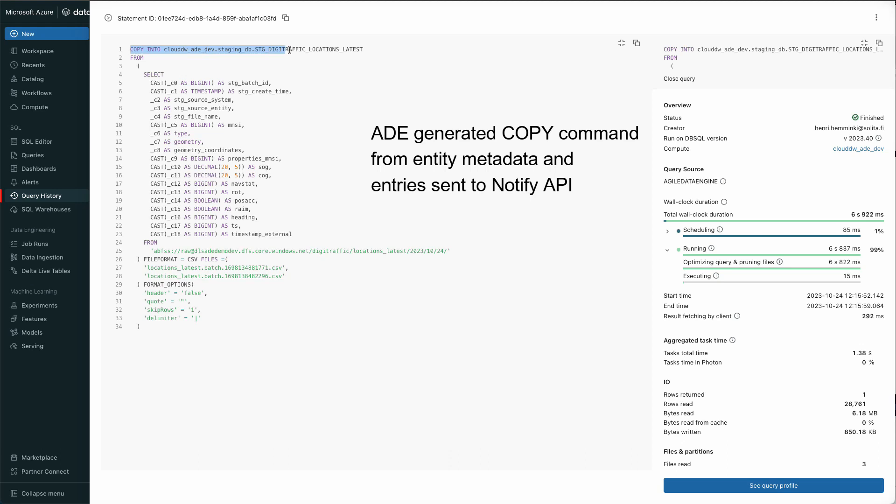
click(289, 49)
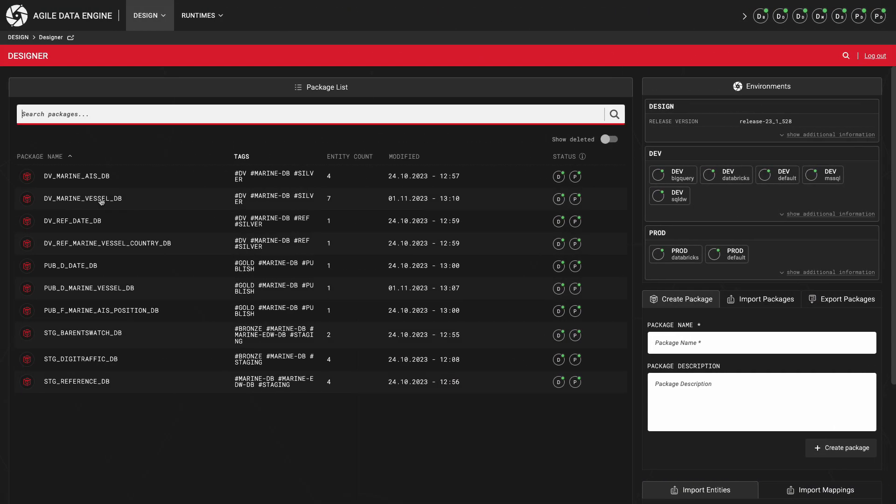
Step: In the Agile Data Engine package DV_MARINE_VESSEL_DB, create a SAT table entity MARINE_VESSEL_TYPE_REFERENCE in schema rdv_db
click(101, 200)
click(143, 87)
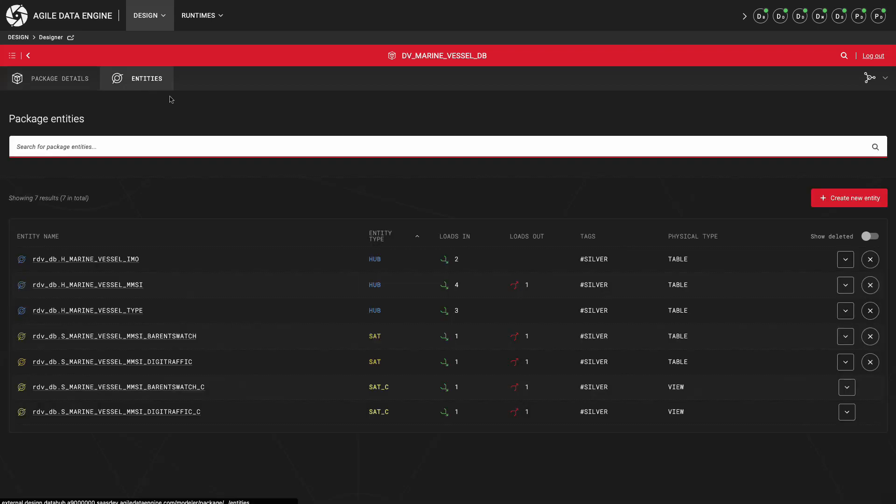
click(827, 200)
text(MARINE_VESSEL_TYPE)
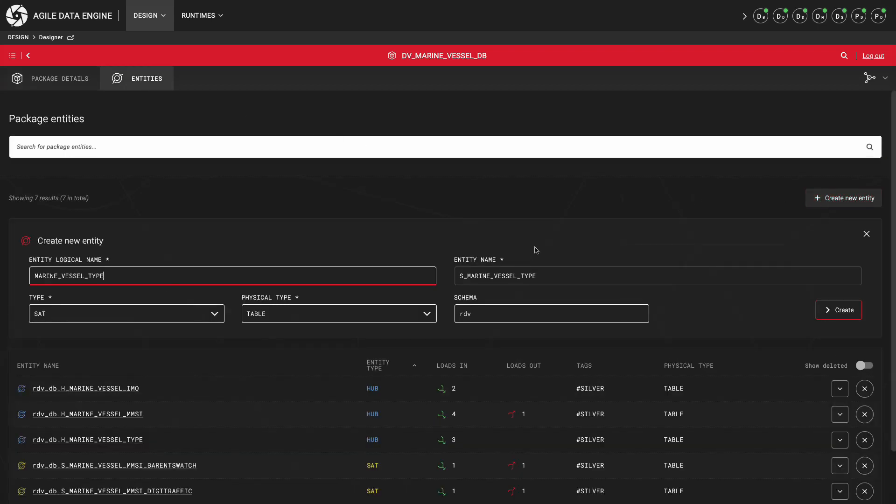
text(_REFERENCE)
click(394, 314)
click(396, 314)
click(489, 312)
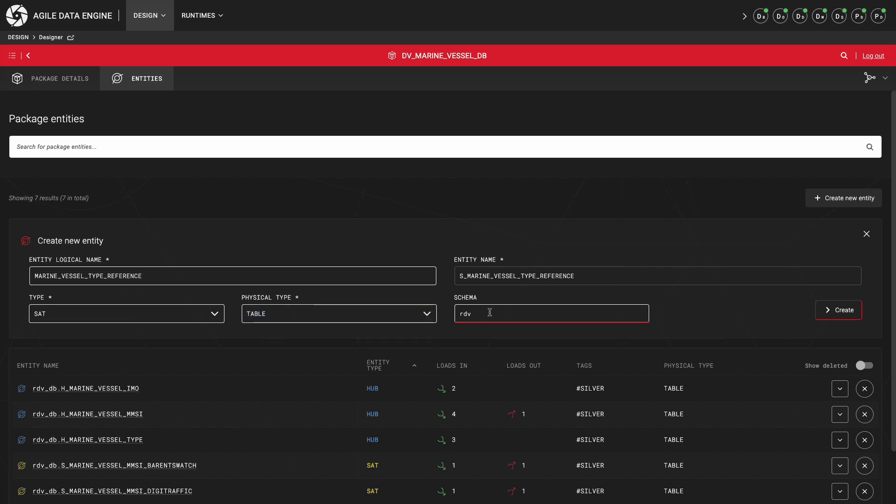
click(833, 315)
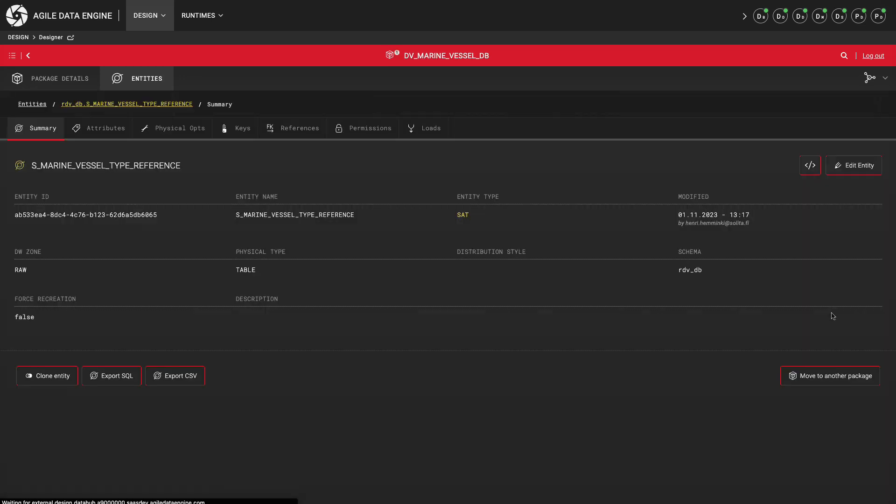
Step: Create a reference for the new satellite to parent entity rdv_db.H_MARINE_VESSEL_TYPE, linking dv_id to dv_id
click(109, 135)
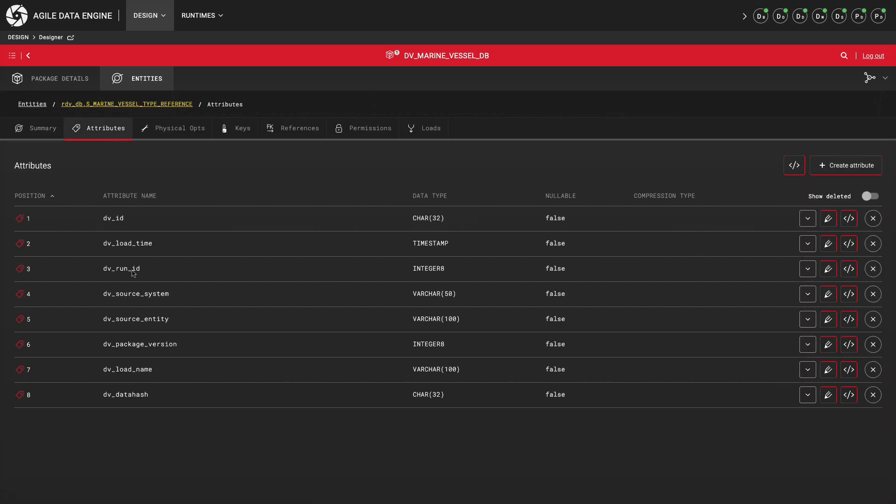
click(295, 131)
click(854, 166)
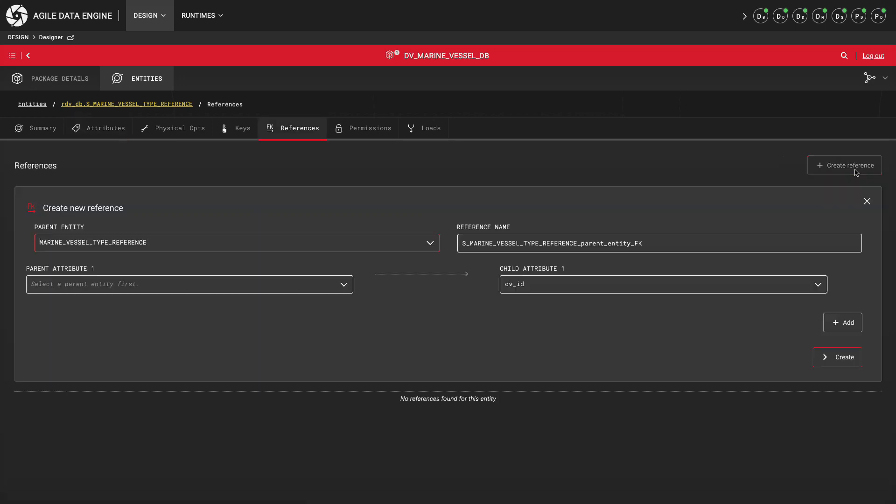
text(marine_vessel_type)
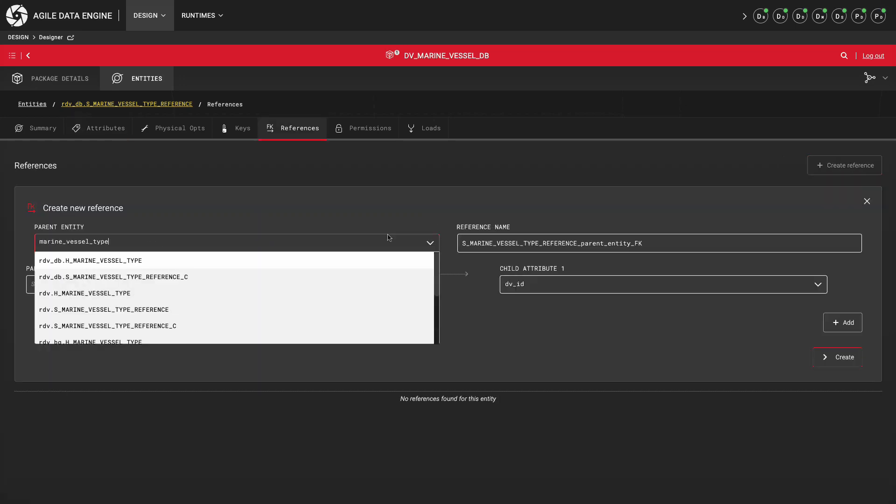
click(370, 262)
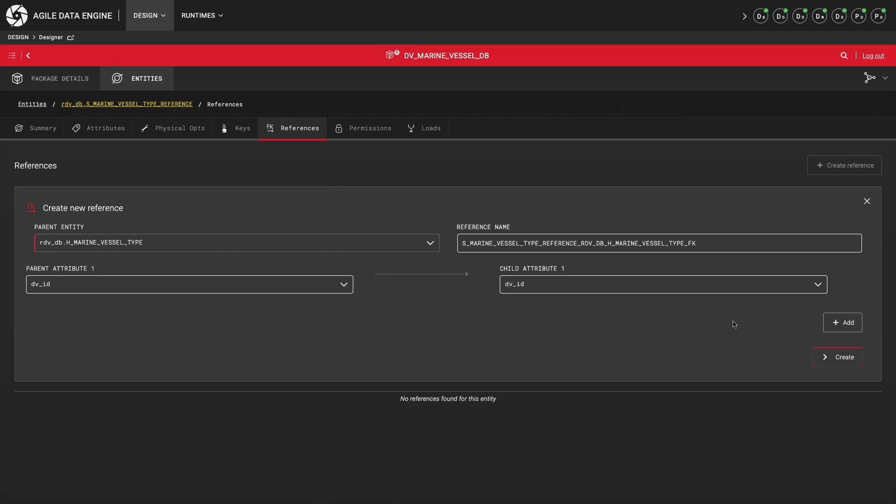
click(831, 358)
Step: Create a TRANSFORM_PERSIST incoming load named load_s_marine_vessel_type_reference_from_reference_vessel_type with schedule NONE
click(439, 126)
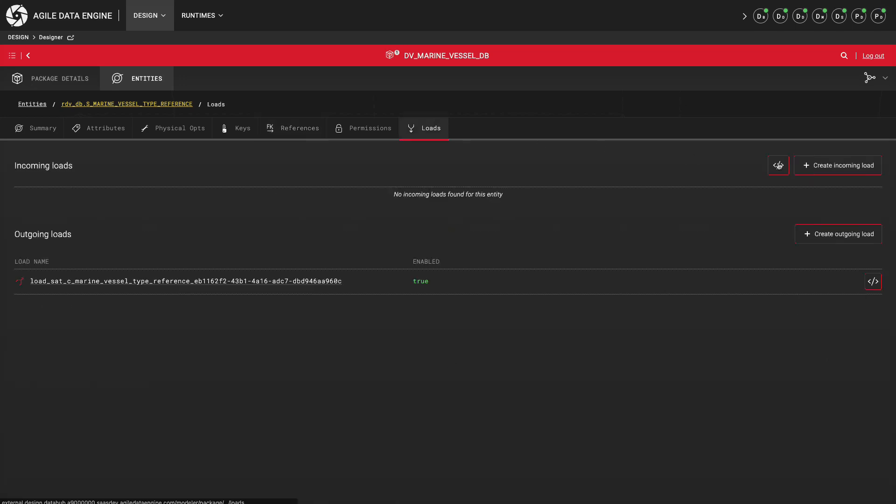
click(826, 167)
drag(327, 242, 198, 243)
text(reference_from_reference_vessel_typ)
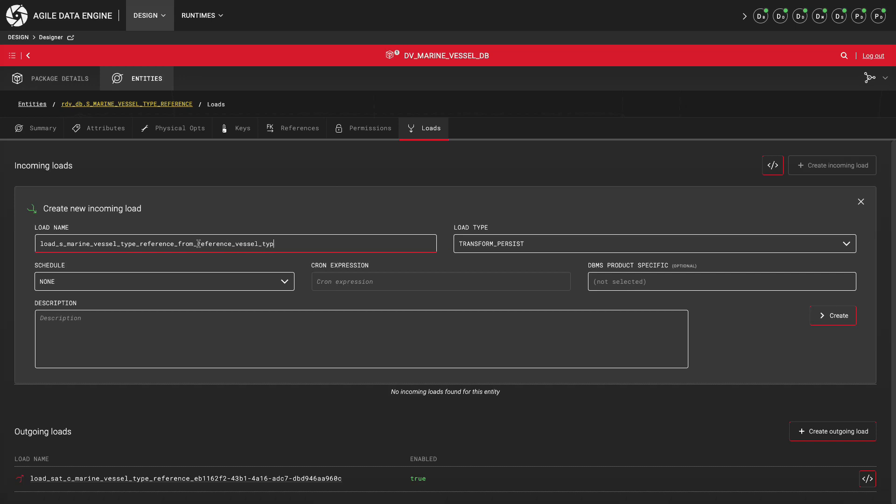
click(828, 315)
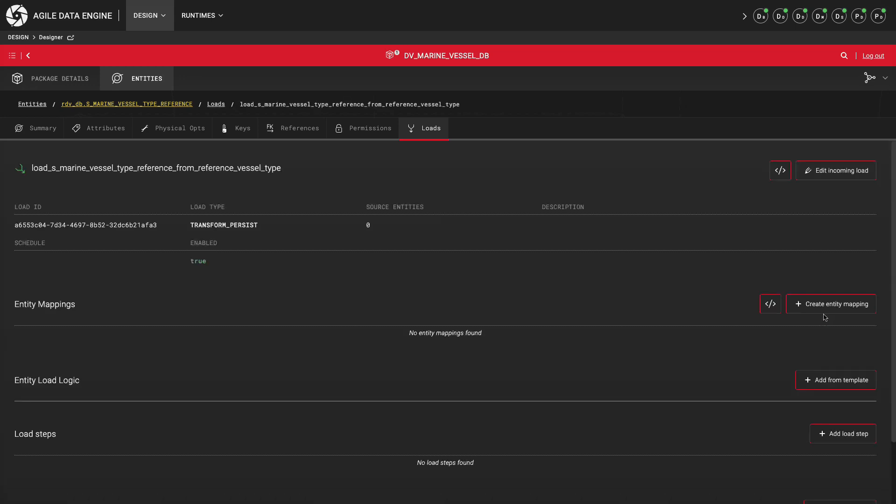
Step: Create an entity mapping for the load, searching staging_db.vessel and selecting staging_db.STG_REFERENCE_VESSEL_TYPE as the source entity
click(826, 307)
text(staging_db.vessel)
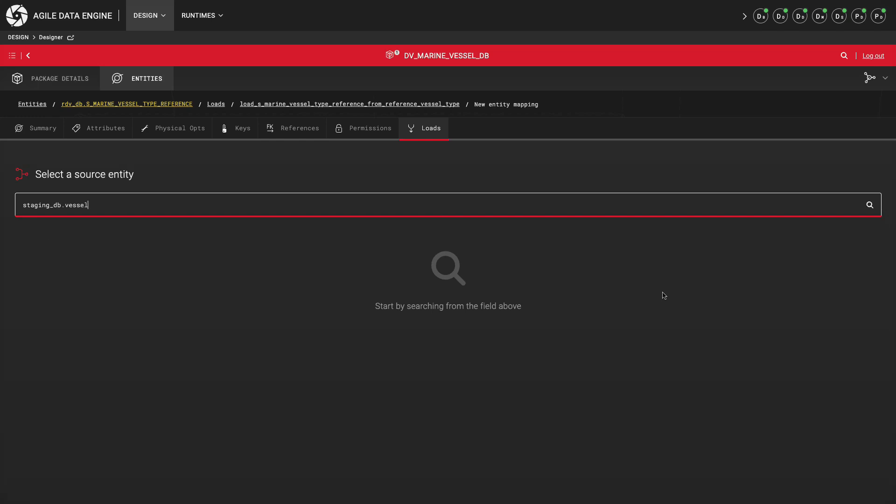
key(Return)
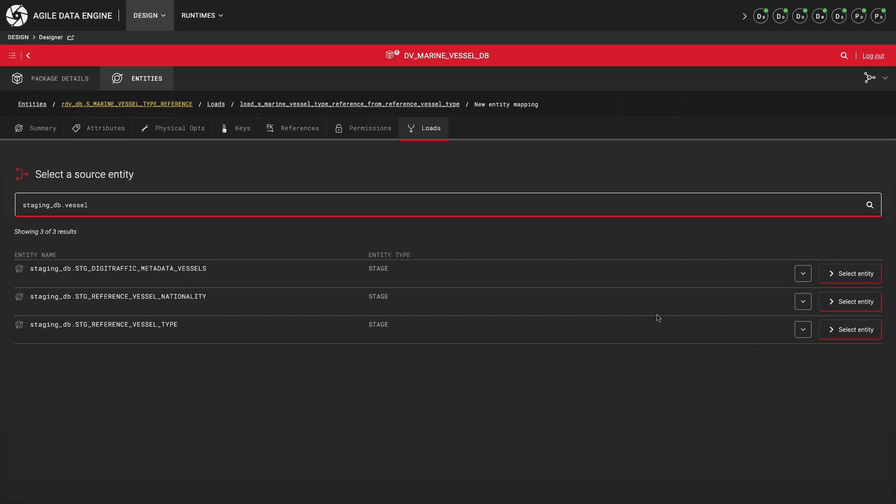
click(835, 330)
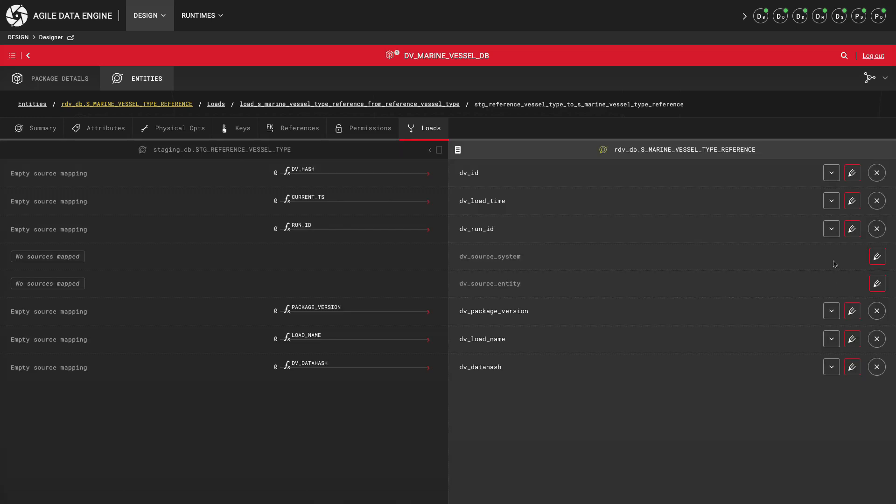
Step: Add type_code, description, description_fi, type_hierarchy and hierarchy_description from STG_REFERENCE_VESSEL_TYPE as mapped target attributes, leaving out the stg_ attributes
click(255, 153)
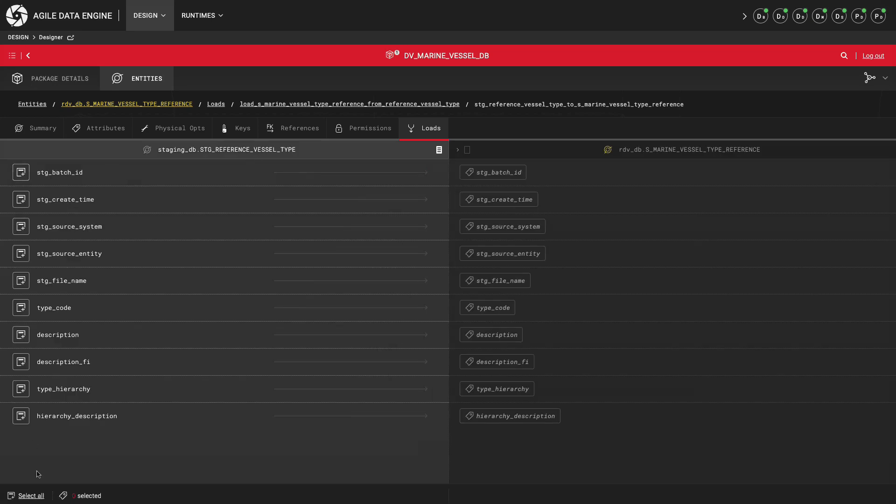
click(31, 496)
click(21, 172)
click(21, 199)
click(21, 227)
click(21, 253)
click(21, 283)
click(506, 497)
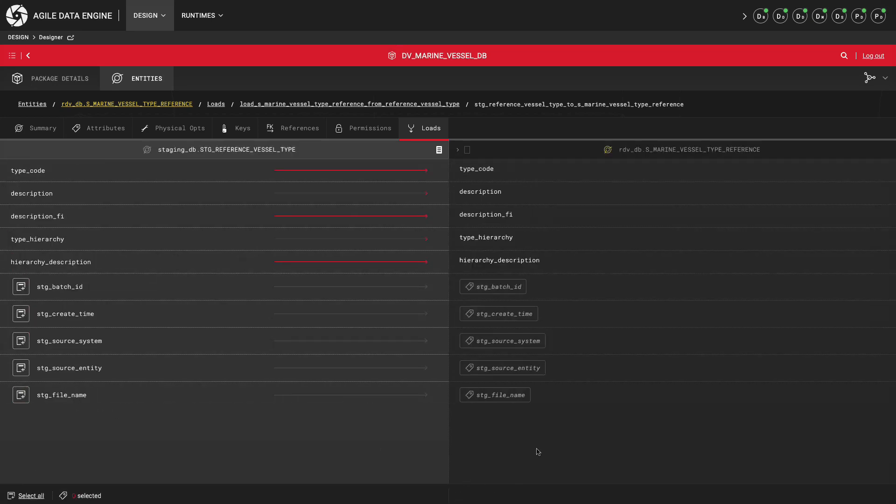
Step: Copy the source mapping for the satellite's dv_id by reference, keeping the DV_HASH transformation, and save it
click(682, 158)
click(847, 173)
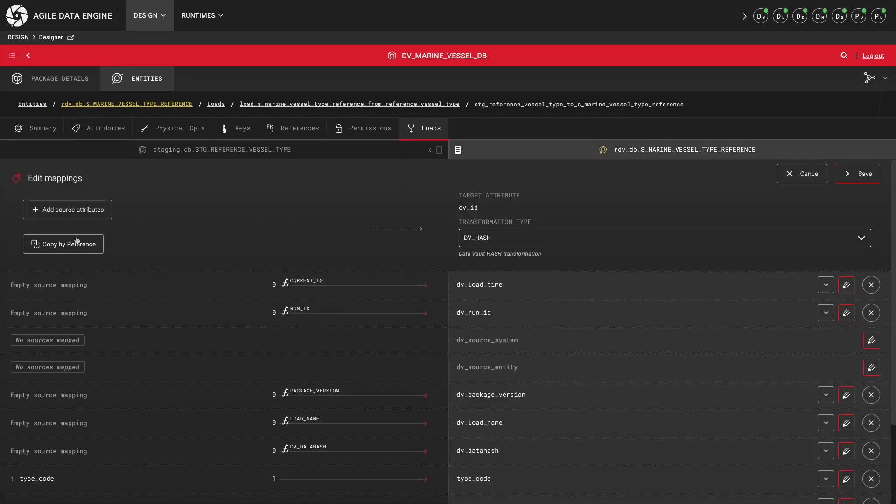
click(78, 240)
click(858, 173)
Step: Map stg_source_system to dv_source_system and stg_source_entity to dv_source_entity with transformation type NONE
click(871, 254)
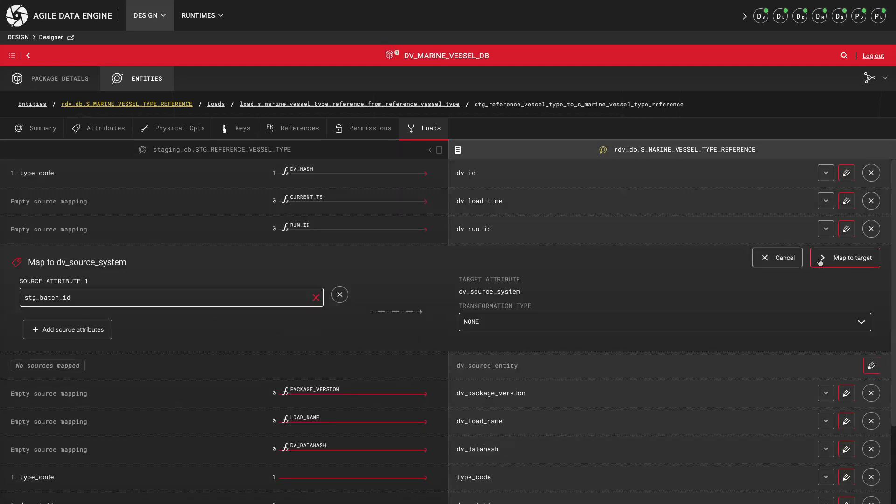
click(301, 298)
click(56, 366)
click(852, 259)
click(312, 332)
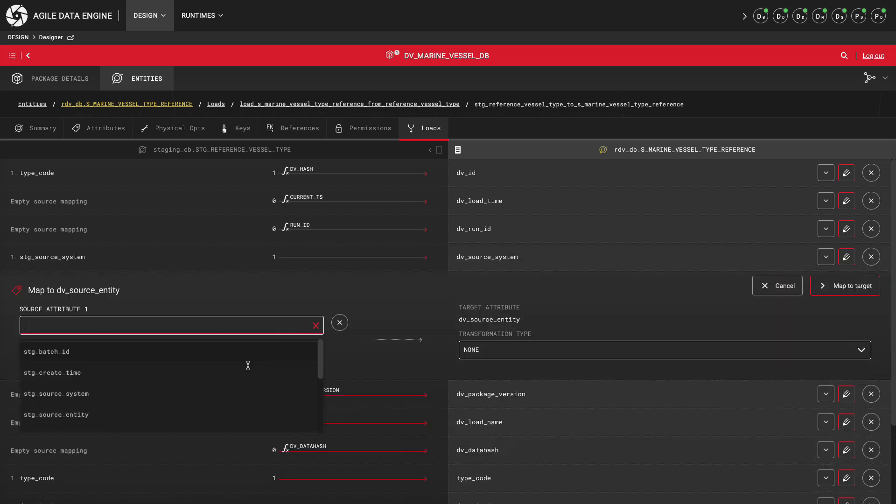
click(240, 413)
click(839, 290)
Step: Map all already mapped source attributes to dv_datahash with the DV_DATAHASH transformation and save the mapping
click(846, 367)
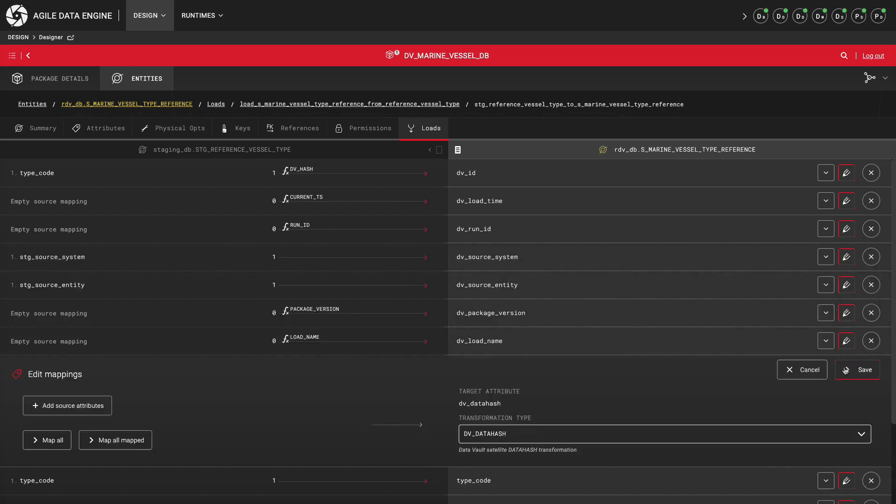
click(340, 407)
click(340, 406)
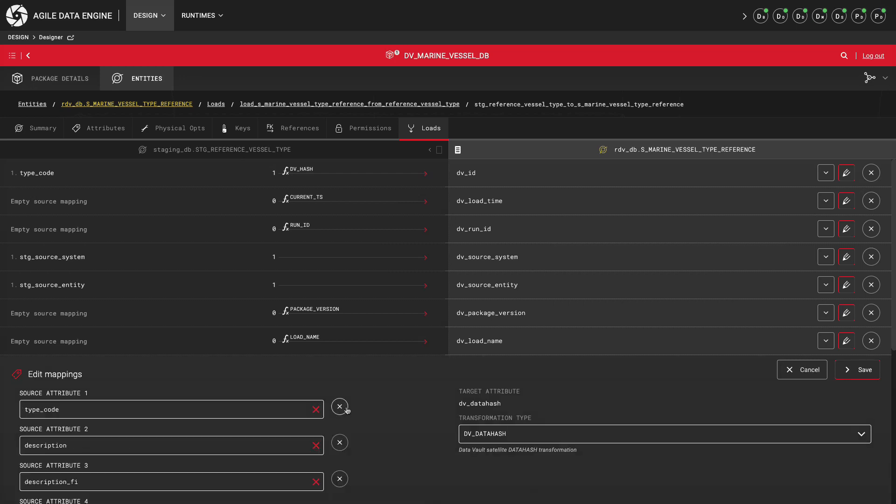
click(859, 376)
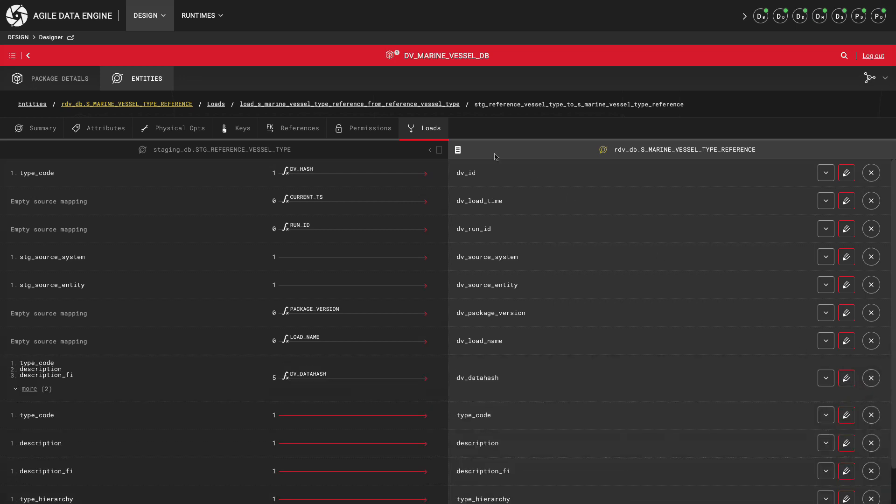
Step: Preview the load's generated SQL for Databricks in the DEV environment, review the INSERT statement, and close the preview
click(422, 105)
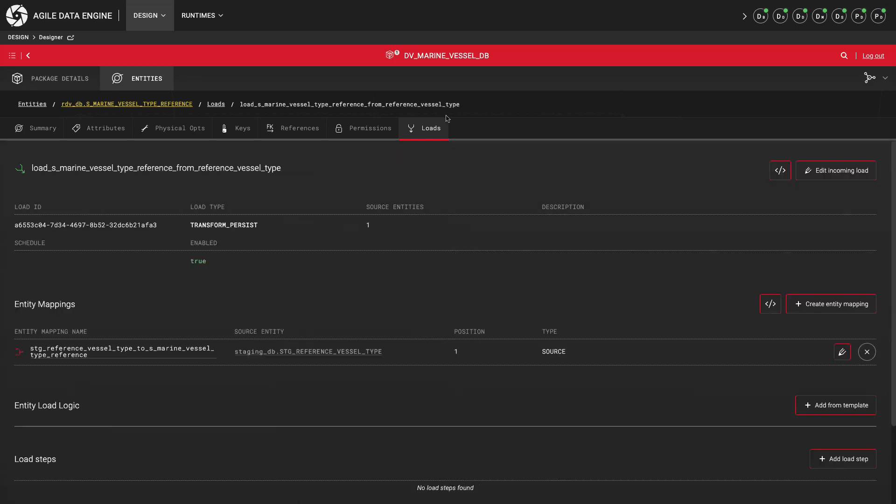
click(781, 171)
click(213, 49)
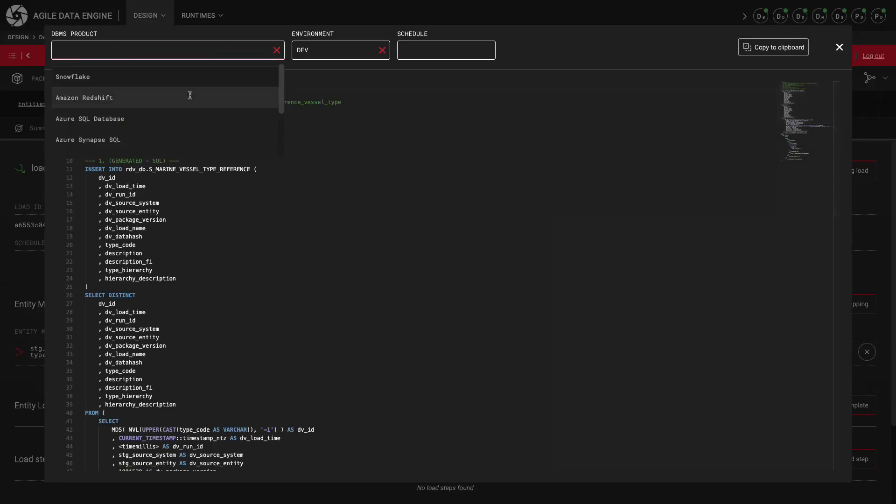
scroll(177, 112, down, 2)
click(139, 145)
click(170, 178)
scroll(203, 227, down, 5)
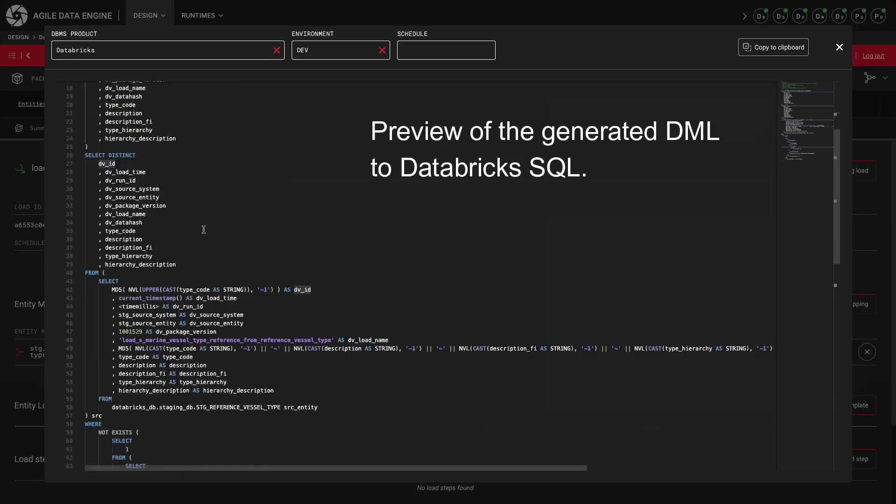
scroll(257, 286, down, 5)
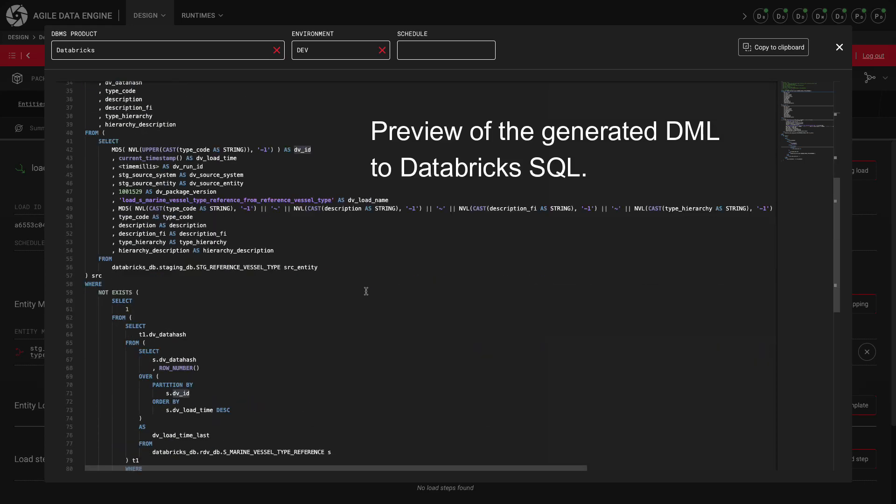
click(839, 48)
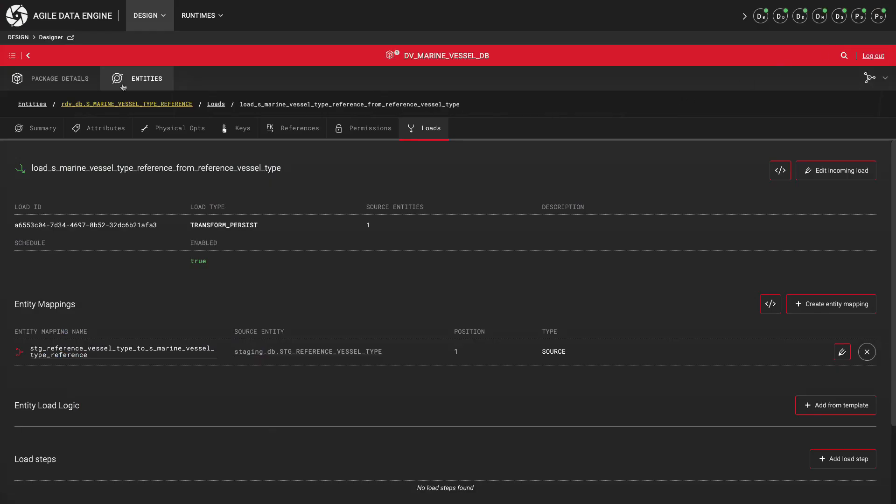
Step: Commit package DV_MARINE_VESSEL_DB with the message "PROF-137: Added new satellite"
click(58, 78)
click(819, 258)
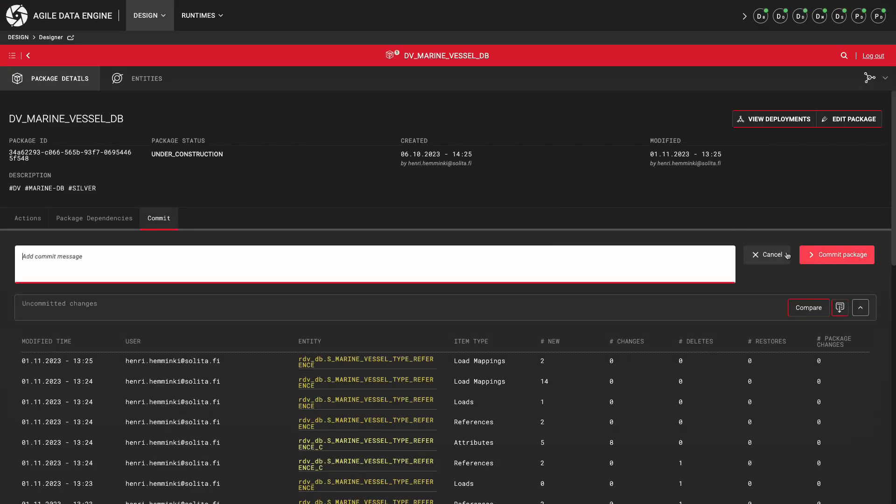
text(PROF-137: Added new satellite)
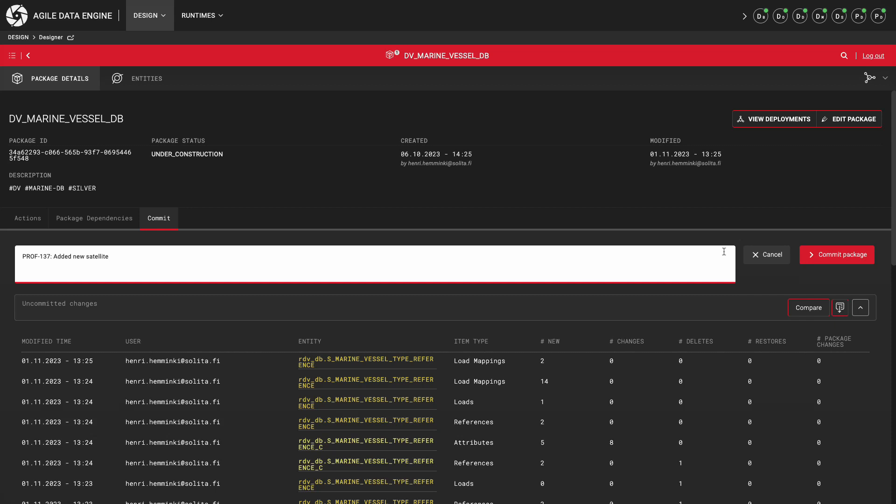
click(837, 255)
Step: Examine the deployment details of the commit, including the DDL executed in the install phase, and close them
mouse_move(812, 322)
click(768, 472)
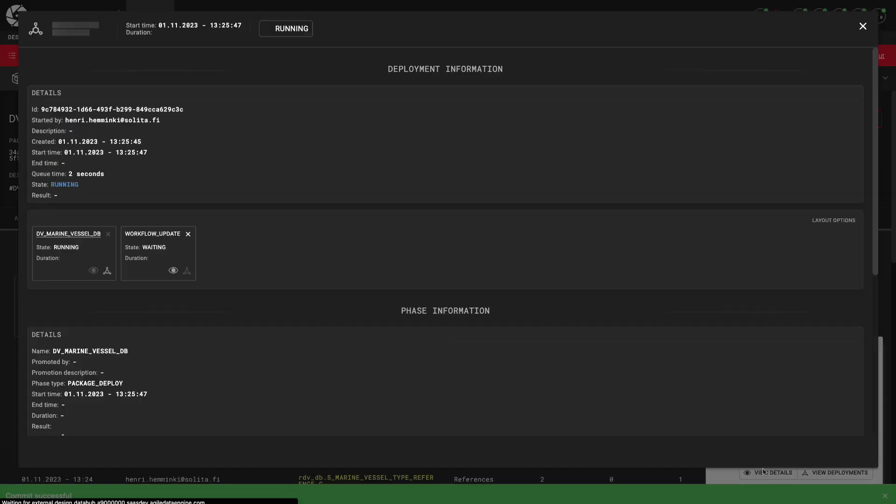
scroll(343, 316, down, 7)
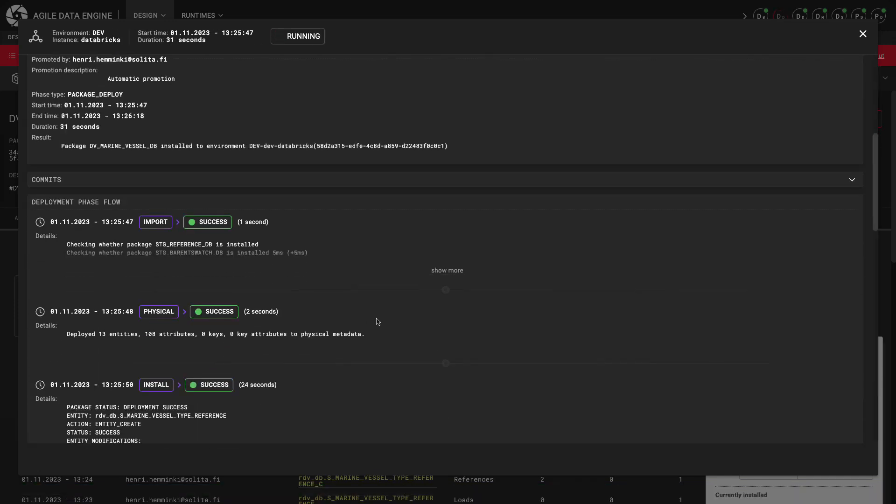
scroll(378, 321, down, 5)
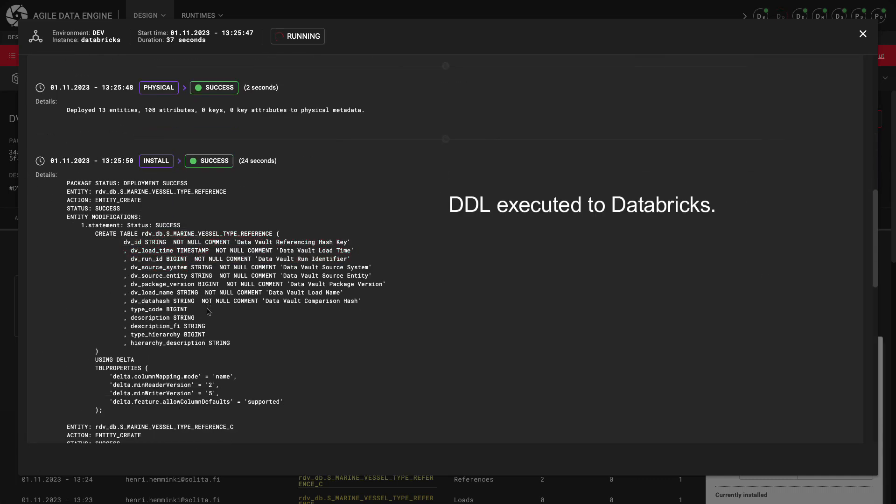
scroll(206, 322, down, 1)
scroll(206, 324, down, 1)
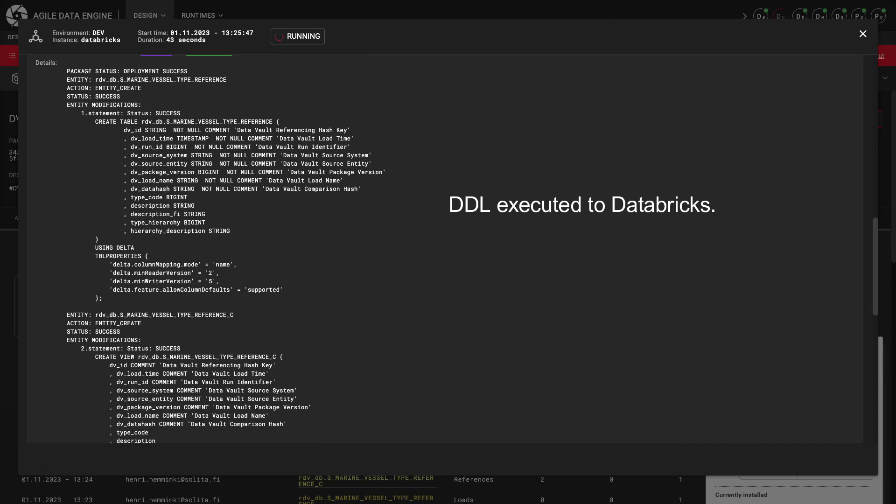
click(863, 34)
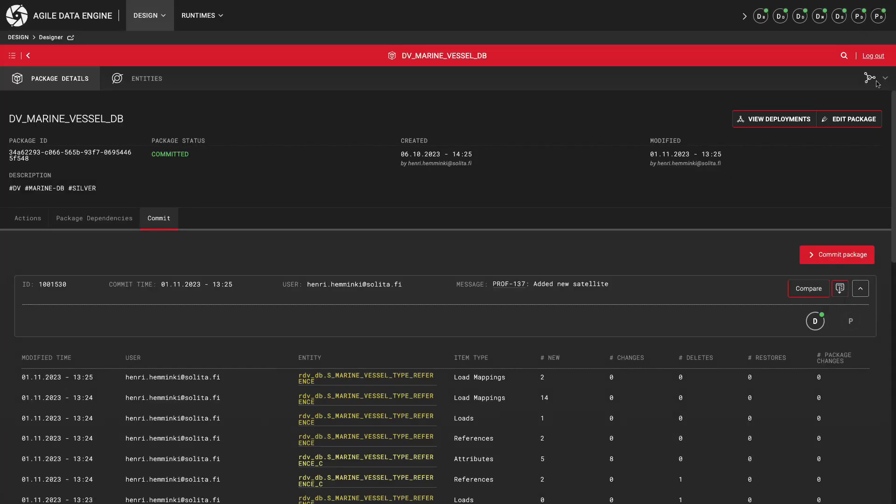
Step: Restrict the data model graph to entities tagged #SILVER and move the rdv_db.R_DATE node slightly away from H_MARINE_VESSEL_MMSI
click(873, 81)
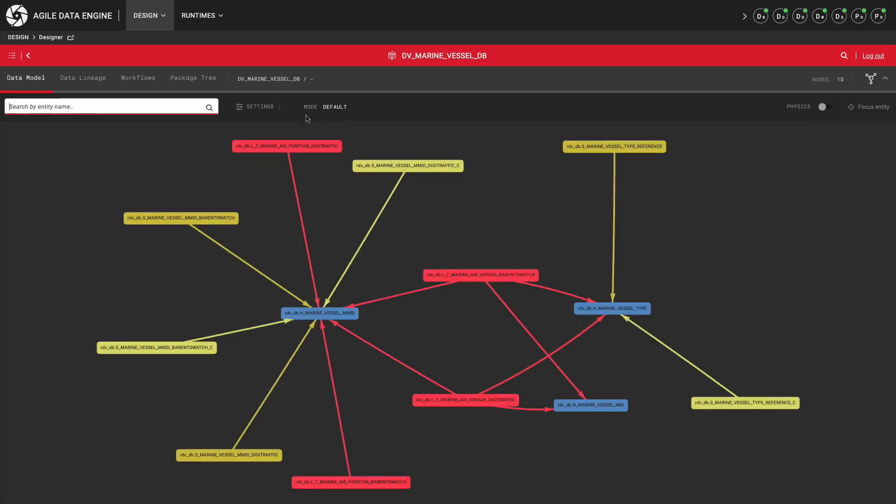
click(256, 106)
click(47, 254)
text(#SILVER)
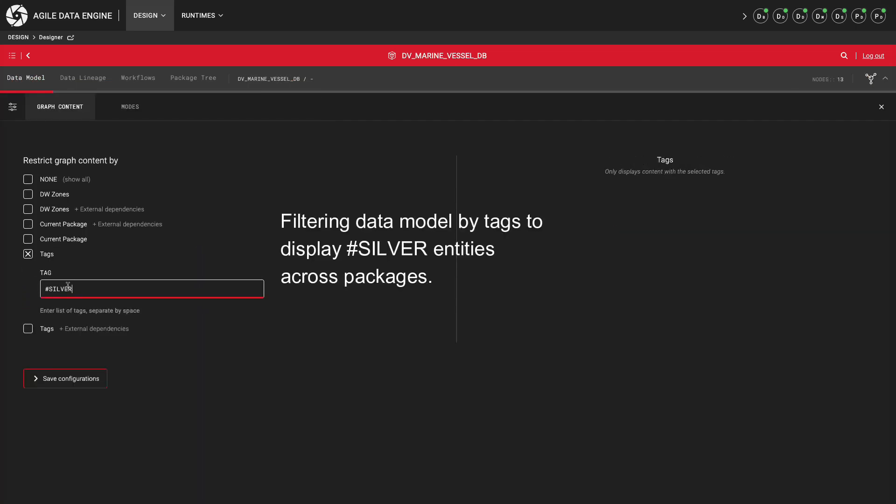
click(66, 378)
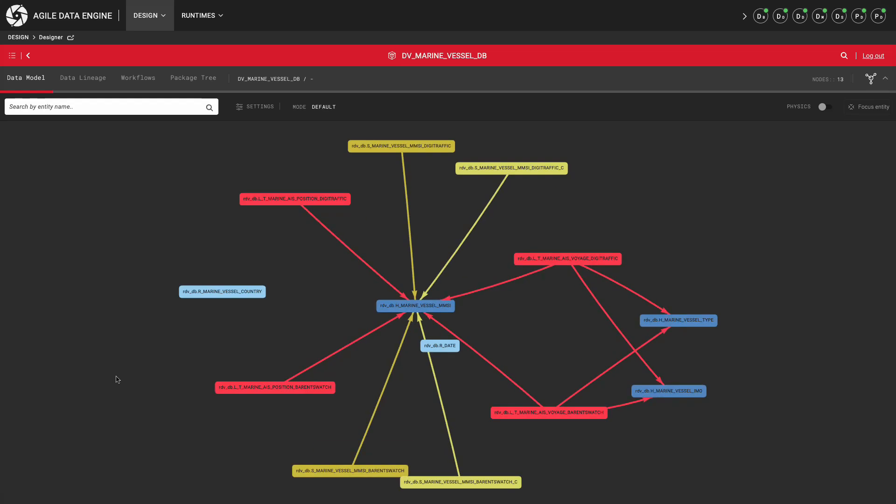
drag(440, 349, 455, 355)
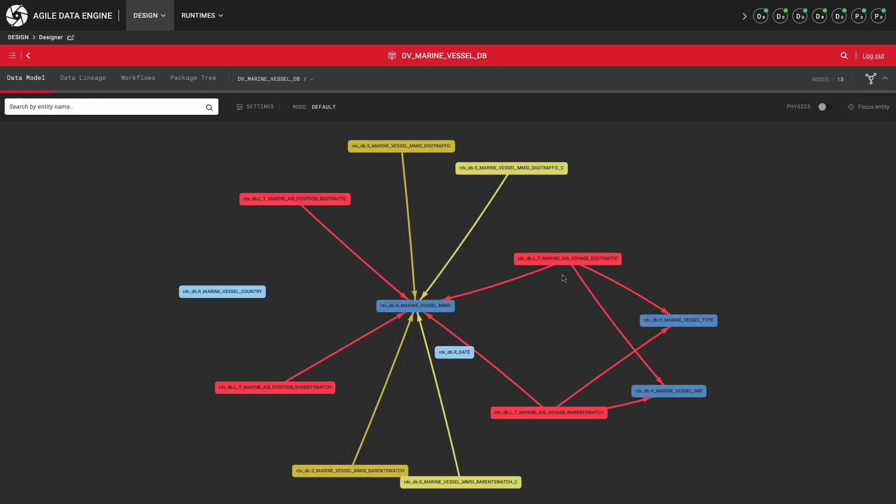
click(104, 88)
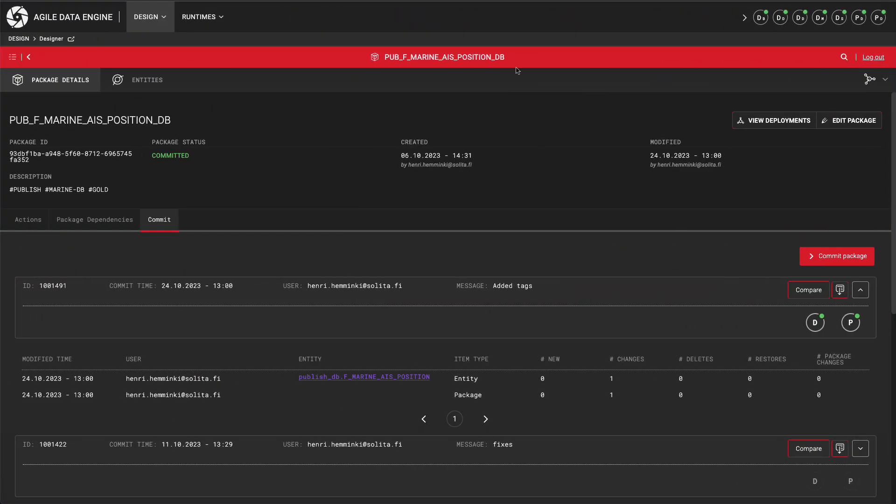
Step: In publish_db.F_MARINE_AIS_POSITION, rename attribute load_time to dv_load_time, add the description "Load time", and save
click(154, 81)
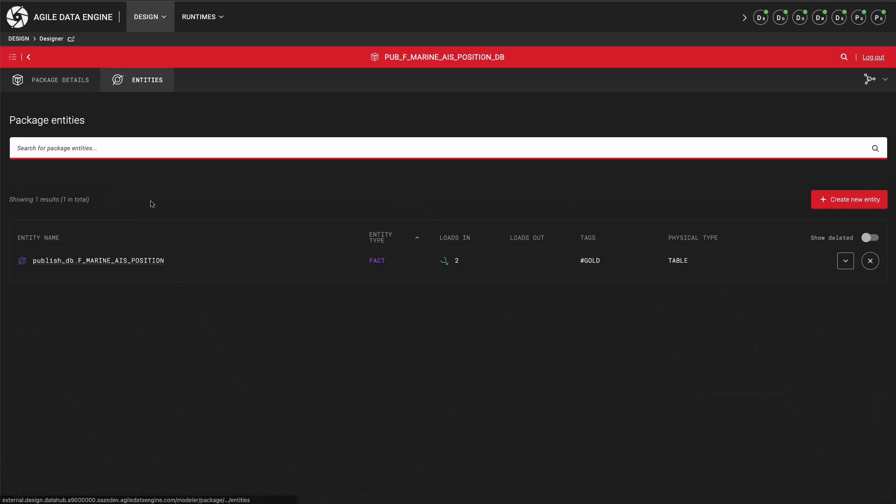
click(138, 262)
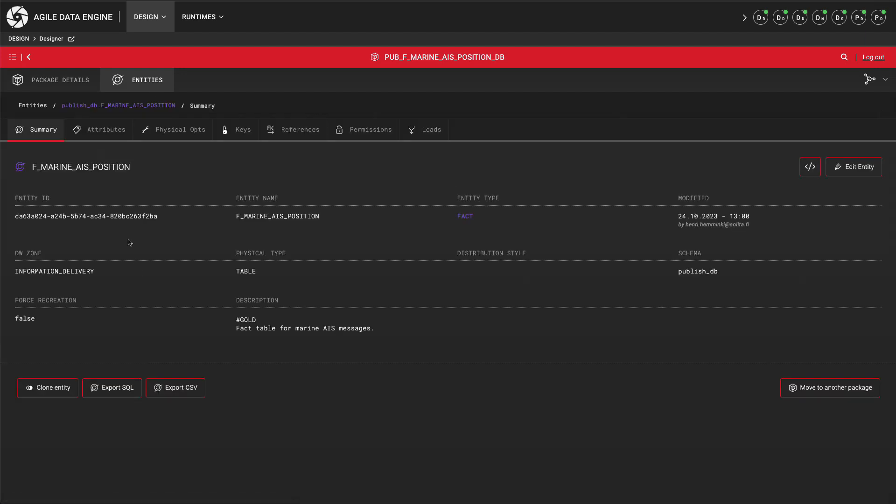
click(110, 137)
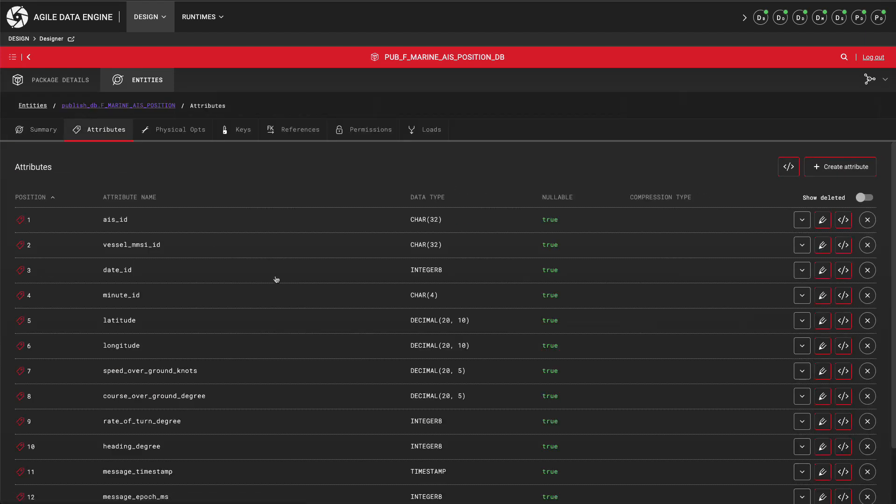
scroll(402, 326, down, 2)
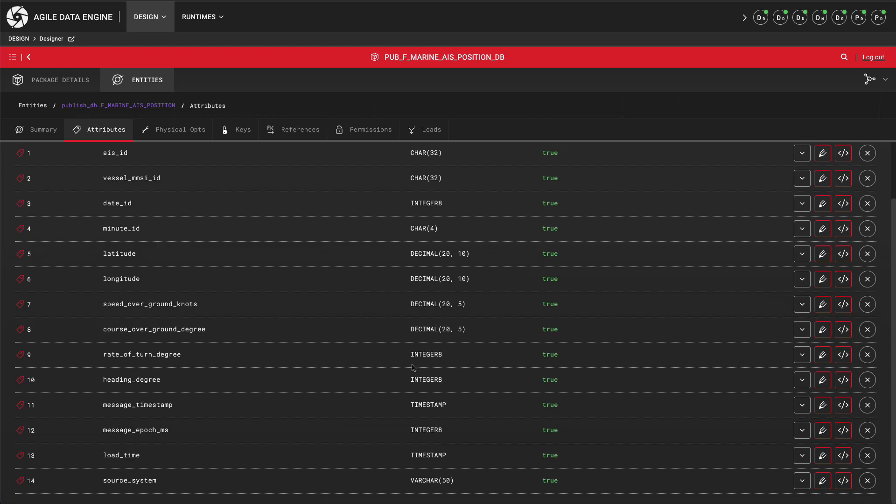
click(822, 456)
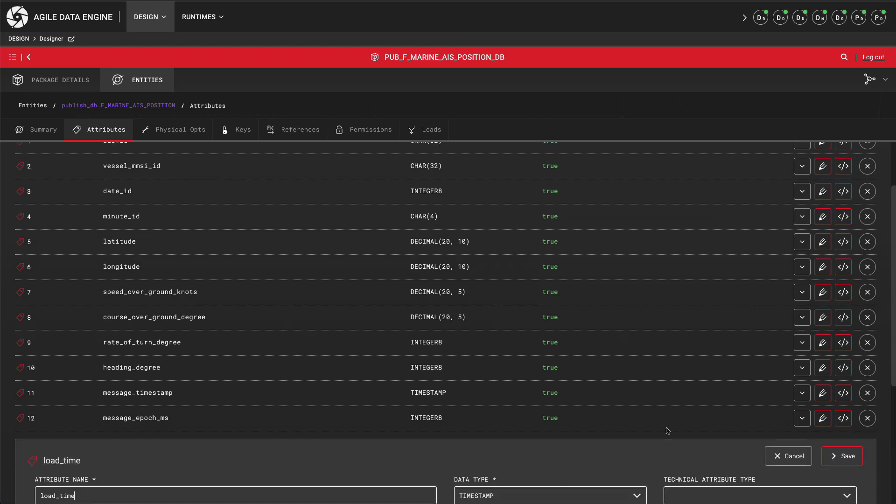
click(40, 328)
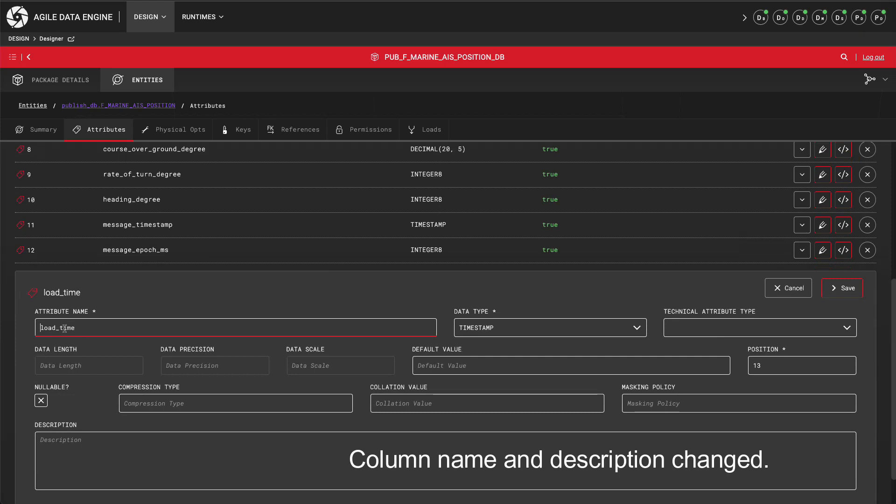
text(dv_)
click(95, 435)
text(Load time)
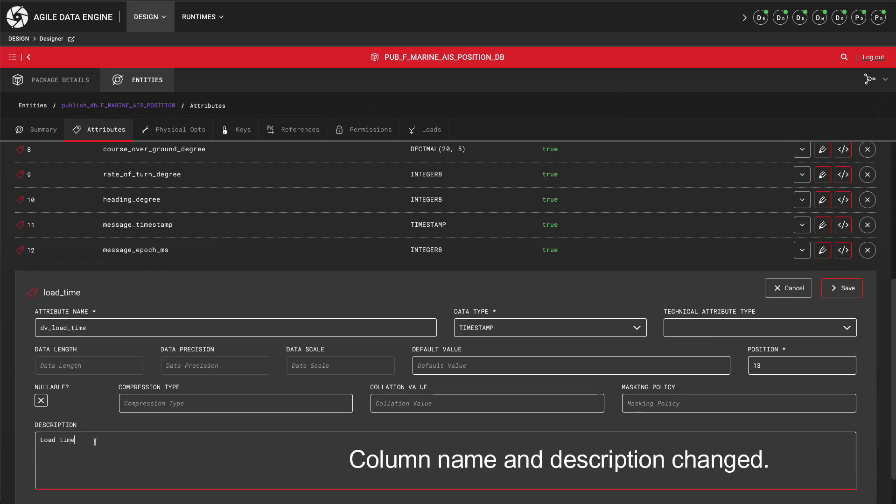
click(841, 290)
Step: Commit package PUB_F_MARINE_AIS_POSITION_DB with the message "Changed table schema"
click(90, 85)
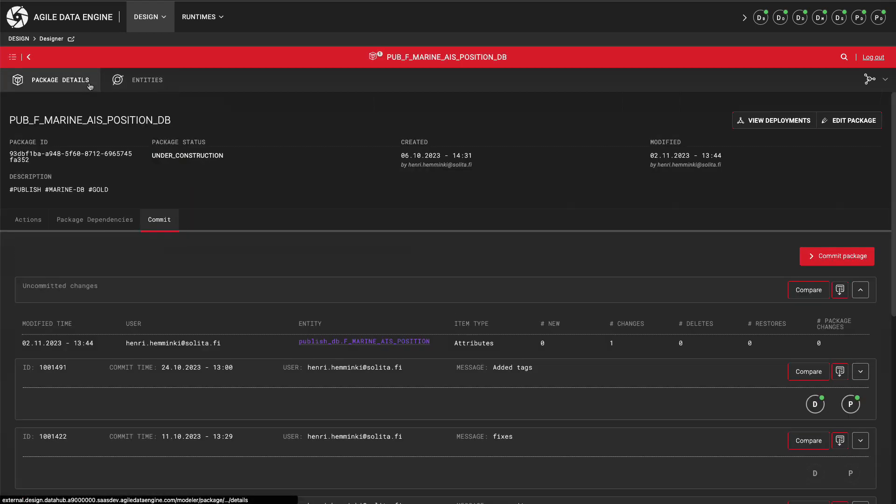
click(817, 259)
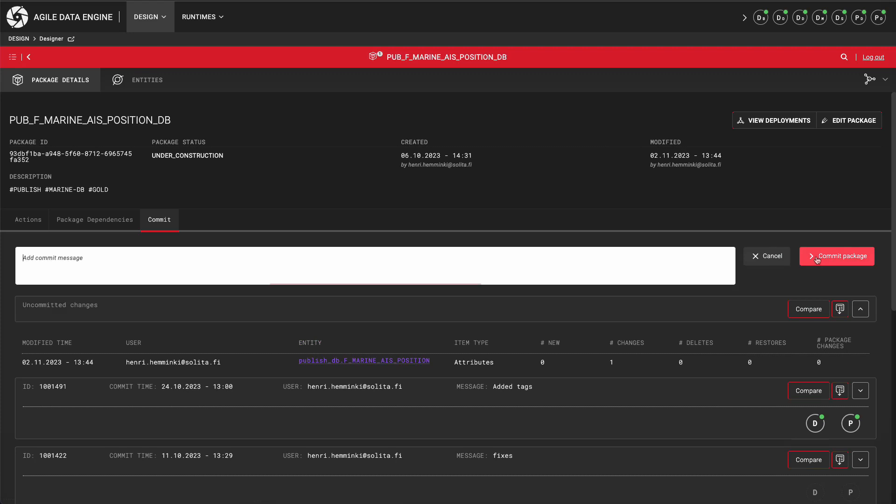
text(Changed table schema)
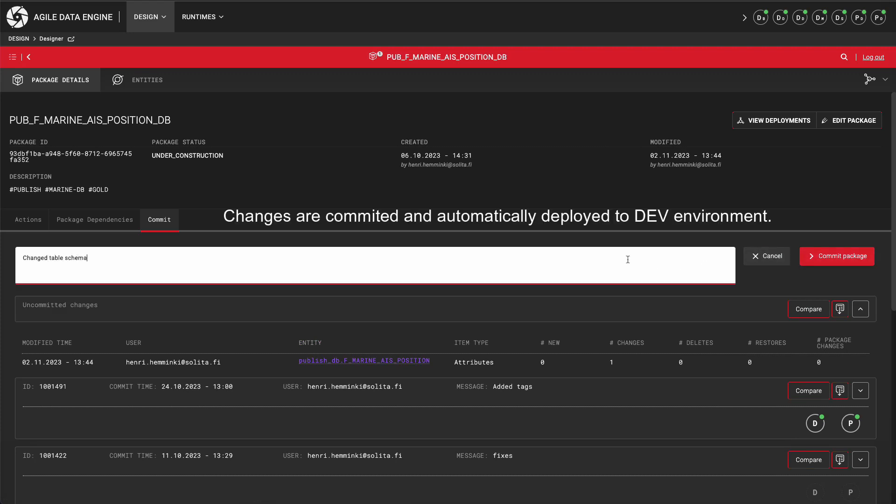
click(812, 260)
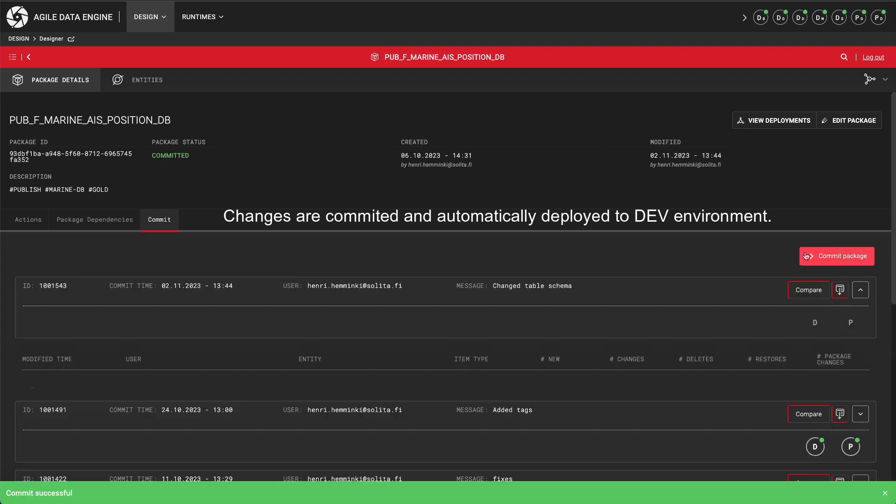
Step: Examine the commit's DEV deployment details, including the entity modification statements for publish_db.F_MARINE_AIS_POSITION in the install phase
mouse_move(813, 324)
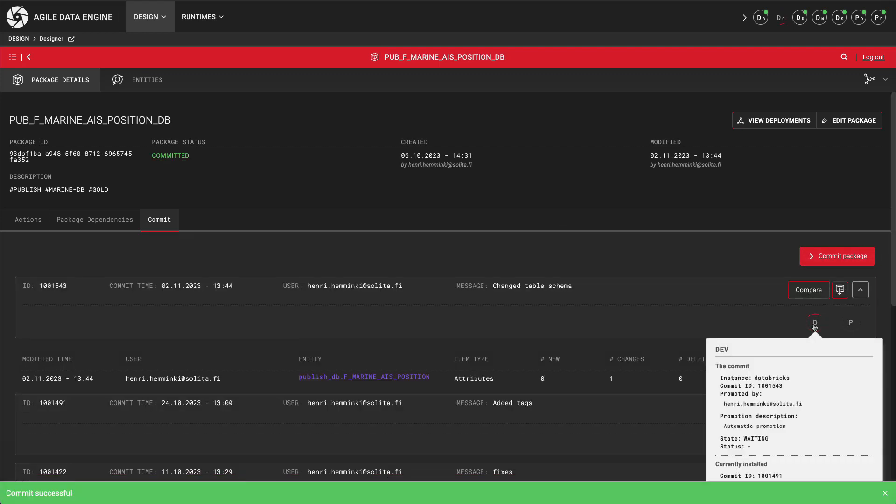
click(815, 324)
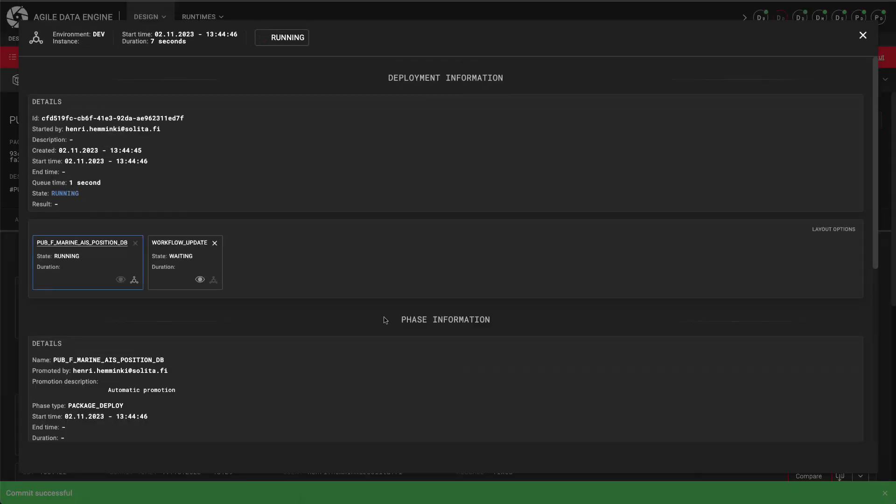
scroll(333, 321, down, 7)
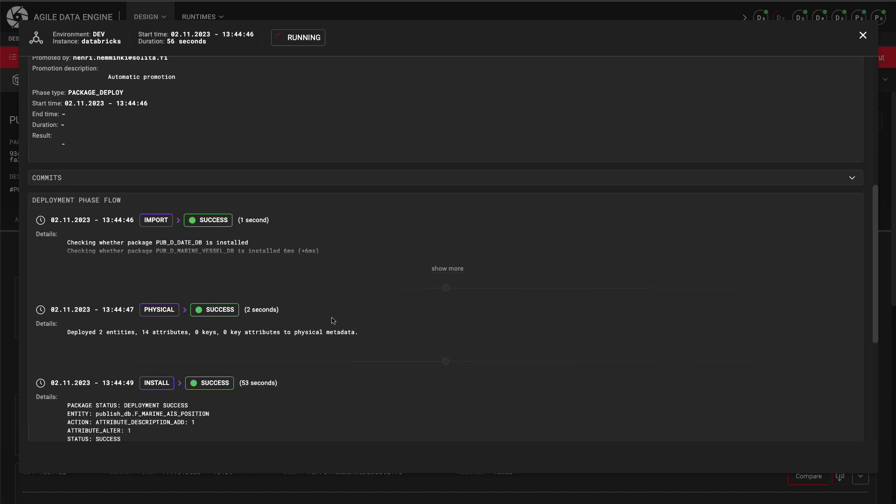
scroll(333, 320, down, 4)
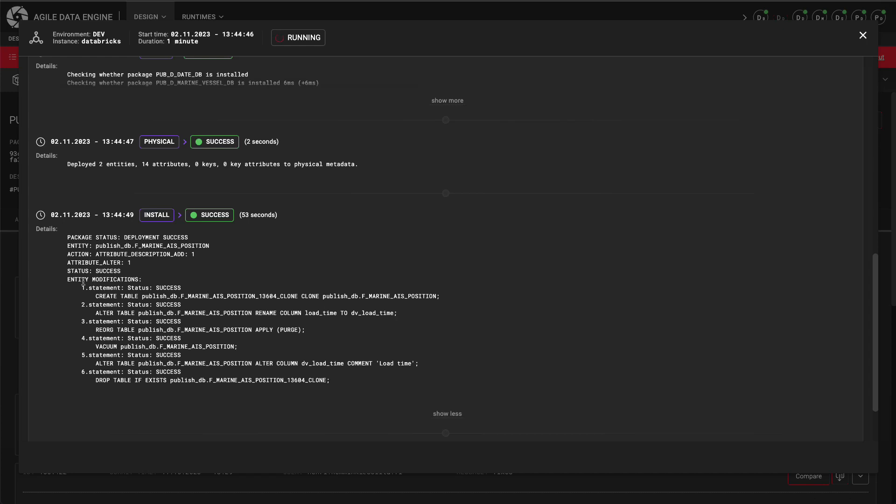
drag(67, 280, 142, 279)
click(148, 280)
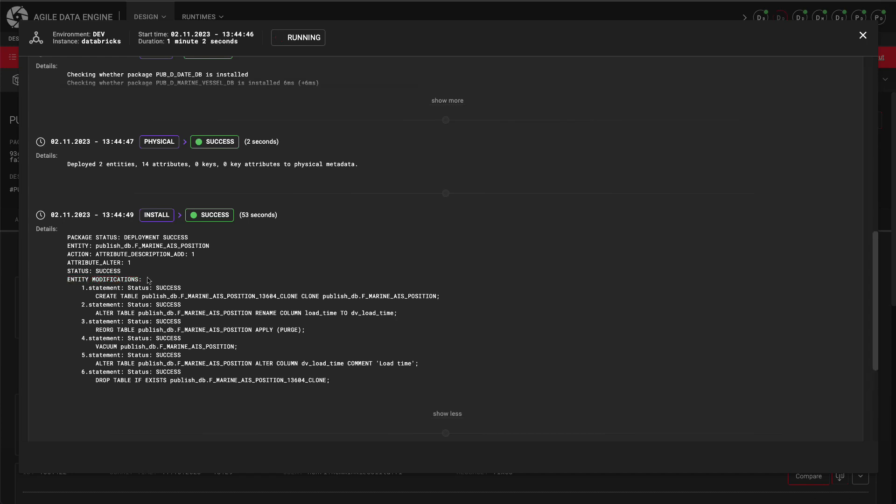
drag(301, 296, 319, 295)
click(317, 296)
drag(152, 372, 186, 373)
click(188, 374)
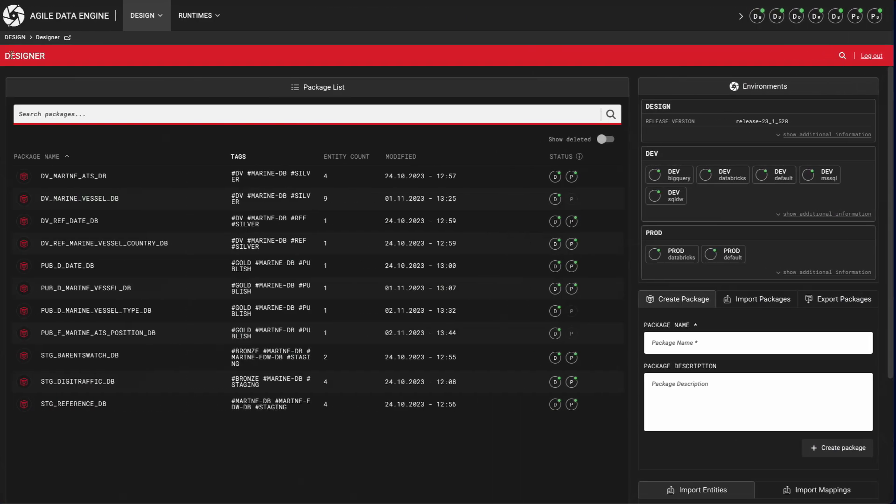
Step: Promote the latest commits of DV_MARINE_VESSEL_DB, PUB_D_MARINE_VESSEL_TYPE_DB and PUB_F_MARINE_AIS_POSITION_DB to PROD without descriptions
mouse_move(575, 200)
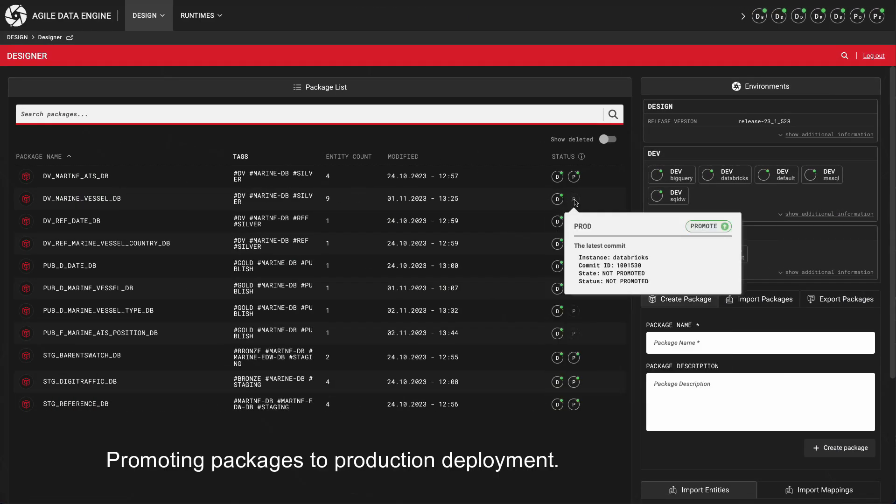
click(688, 233)
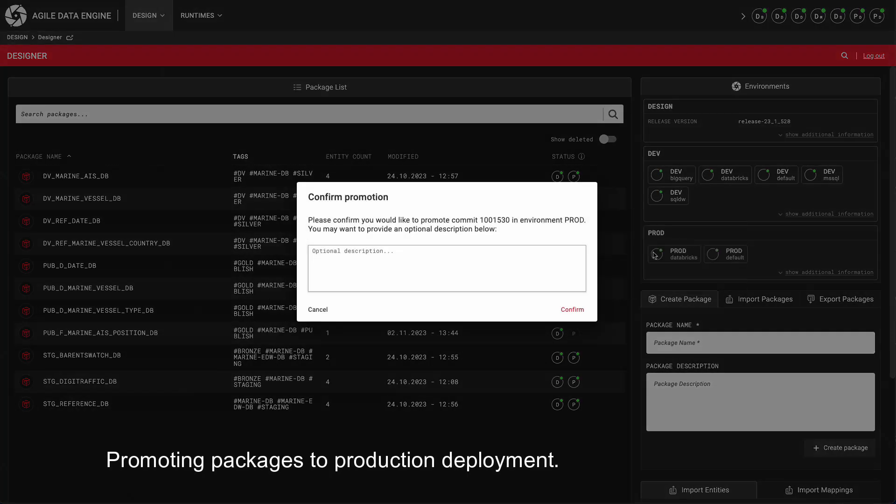
click(577, 311)
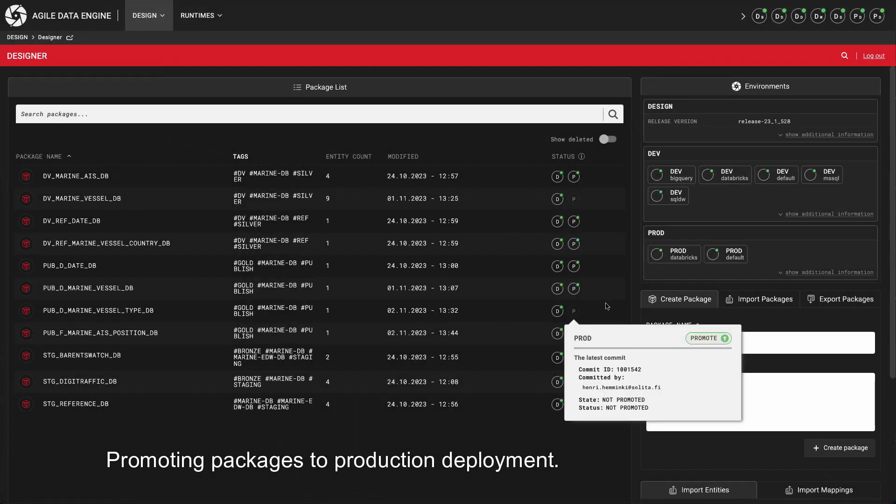
mouse_move(573, 316)
click(721, 338)
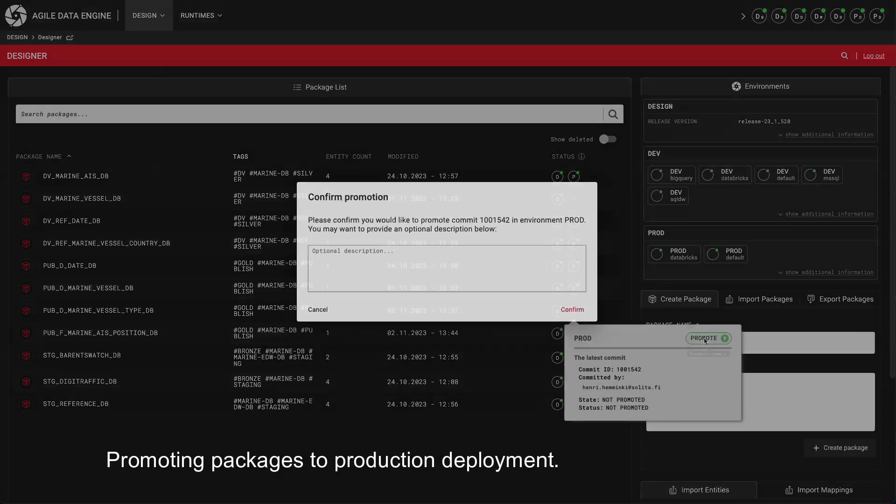
click(576, 310)
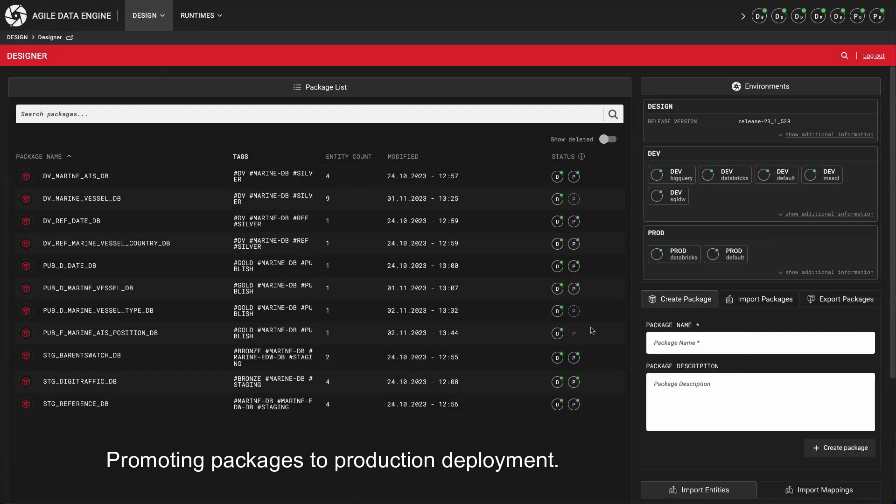
mouse_move(574, 334)
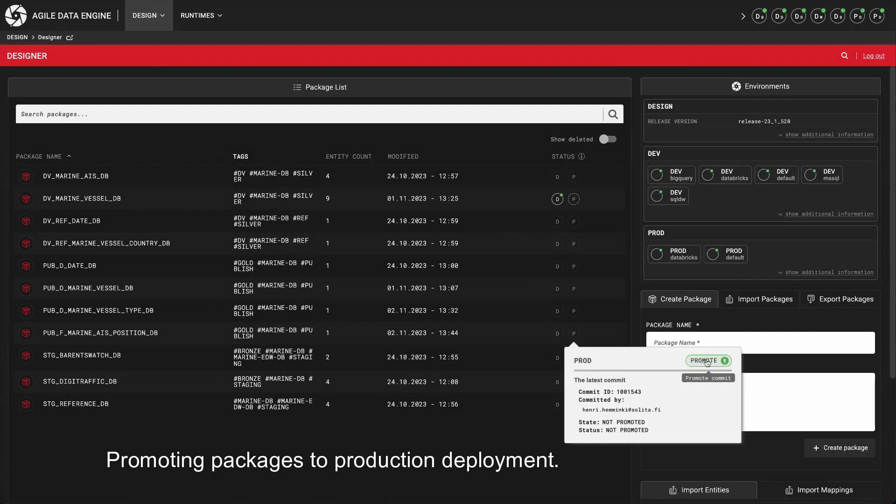
click(705, 360)
click(573, 309)
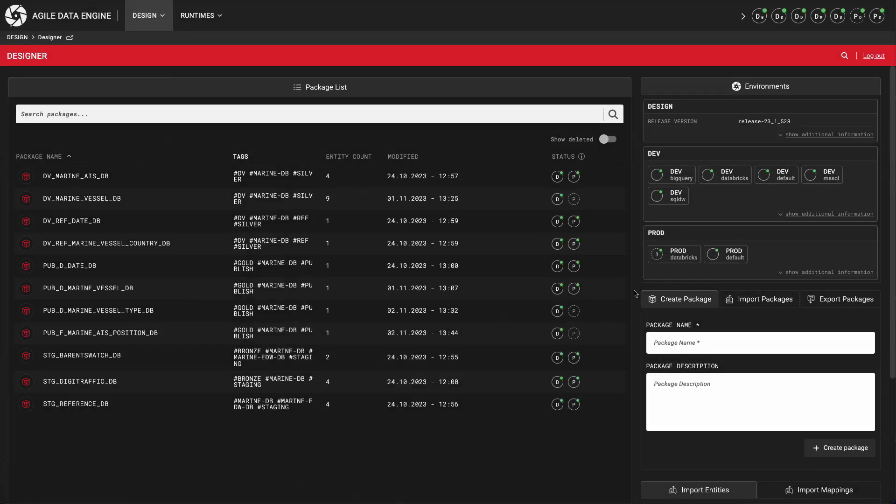
Step: Start a deployment of the promoted packages to the PROD databricks instance with the description "Production deployment - demo"
click(663, 259)
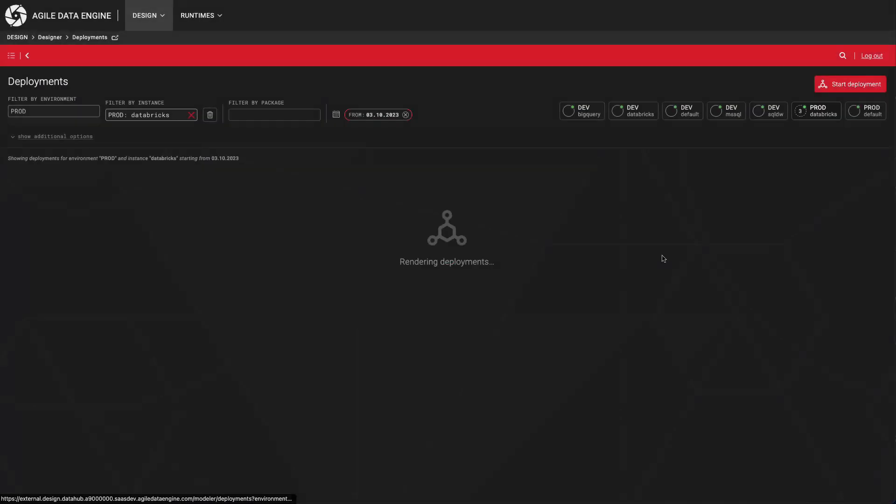
click(847, 88)
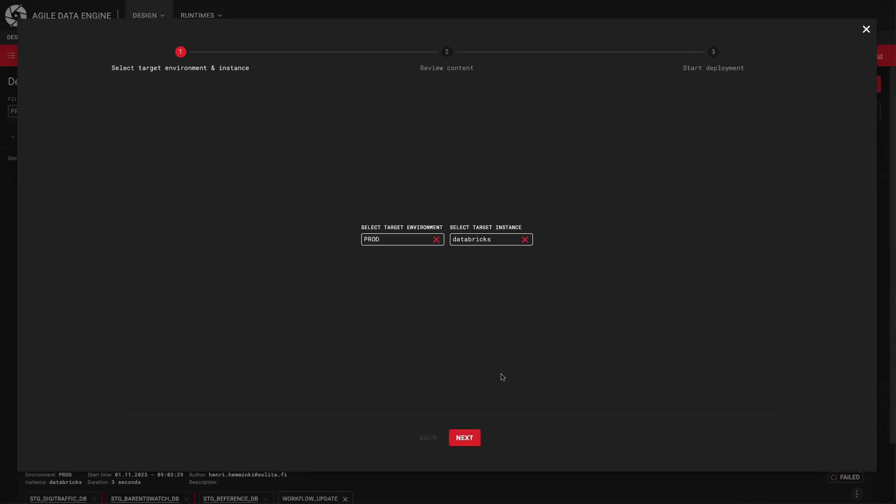
click(466, 443)
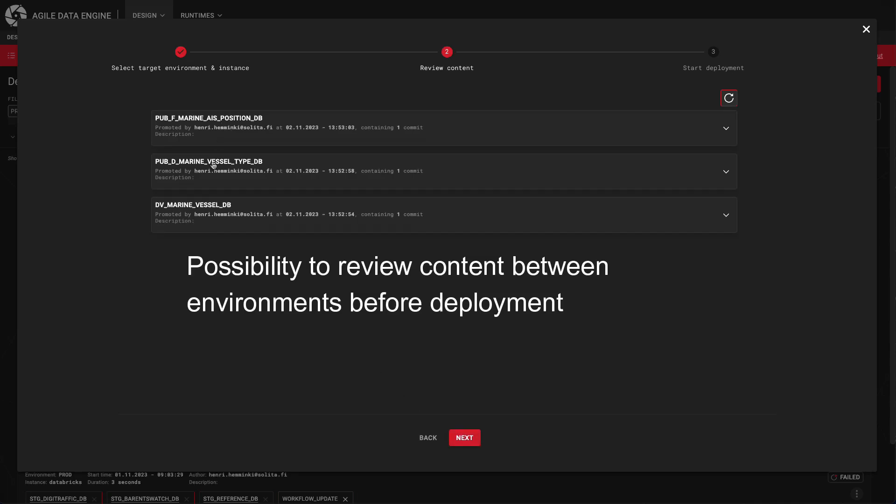
click(465, 438)
click(478, 262)
text(Production deployment -)
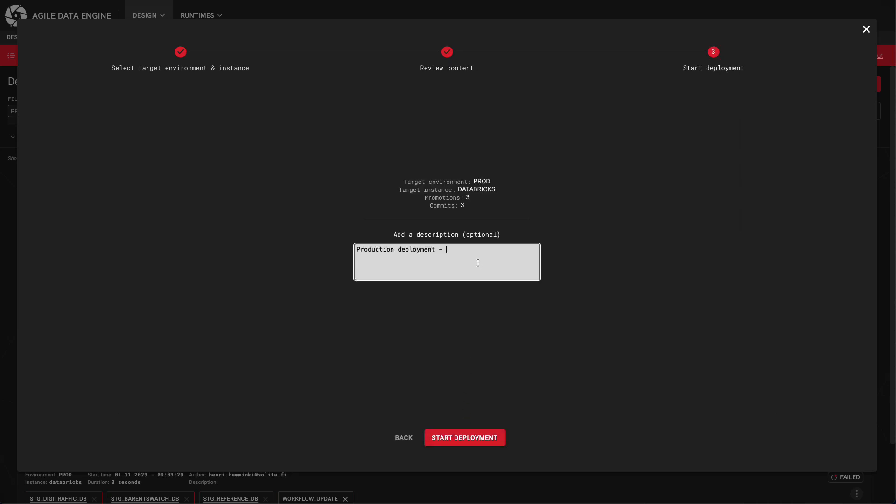
click(468, 437)
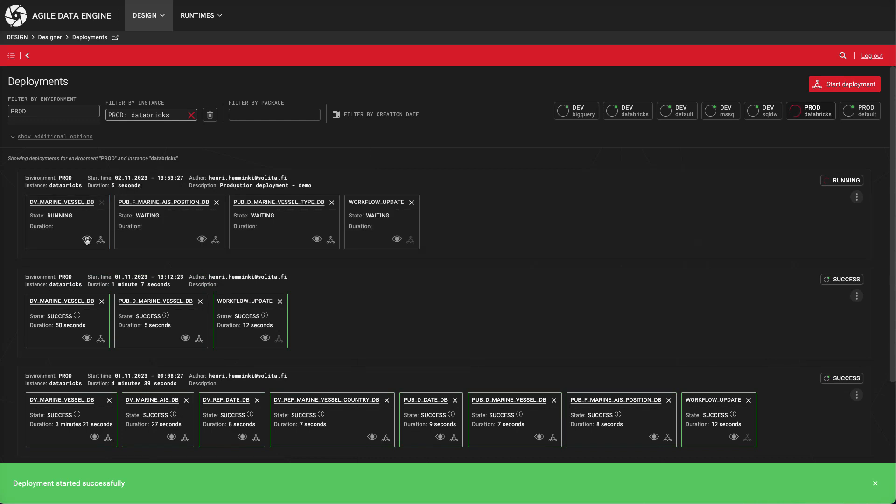
Step: Examine the DV_MARINE_VESSEL_DB phase of the production deployment, including the CREATE TABLE statement in its install details
click(87, 239)
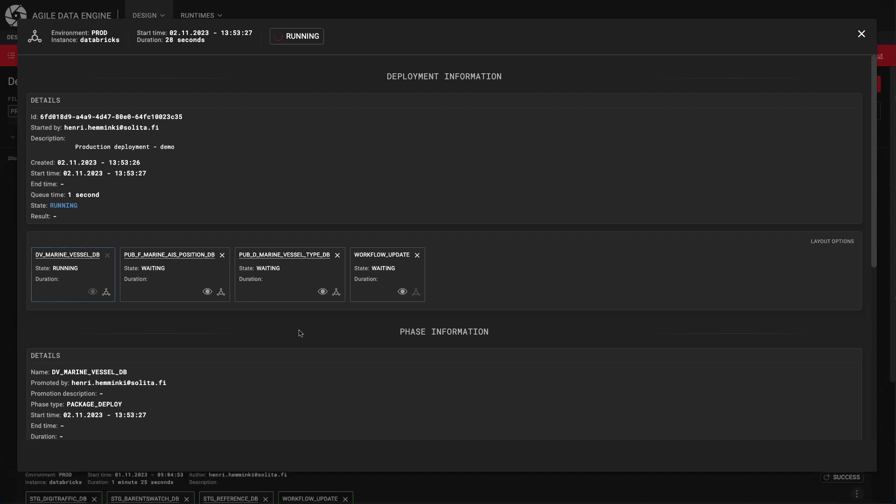
scroll(300, 333, down, 6)
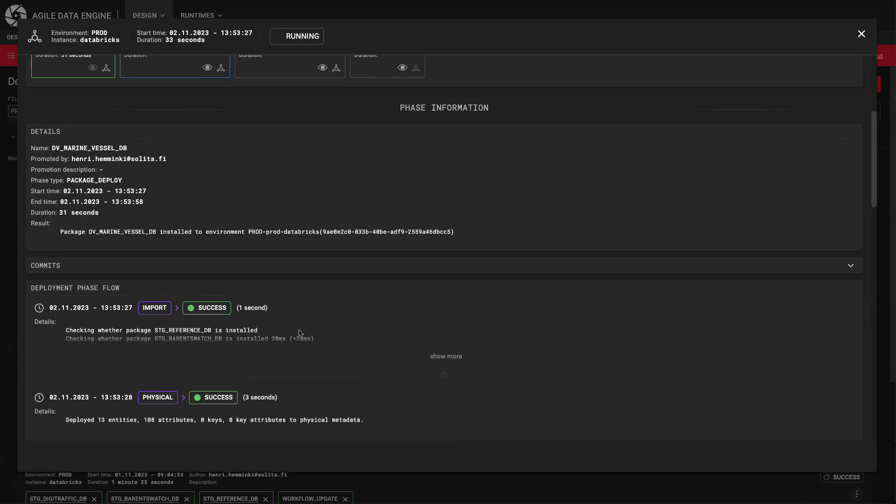
scroll(300, 333, down, 5)
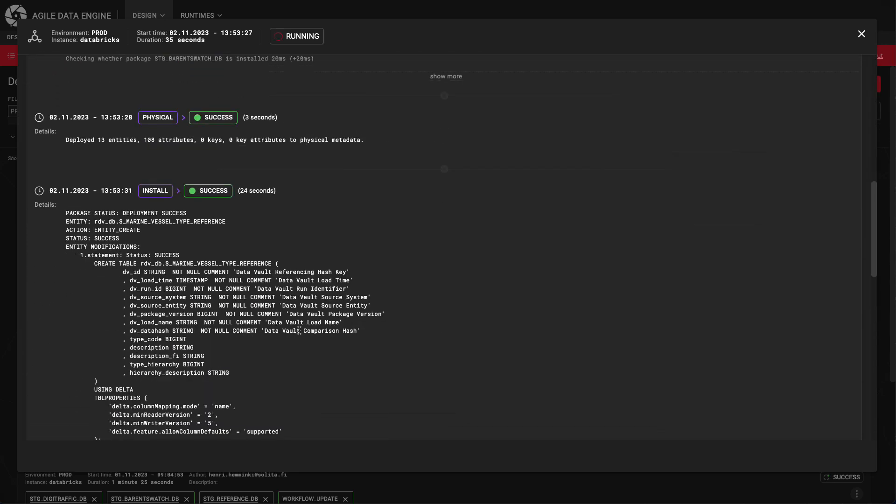
drag(132, 265, 161, 282)
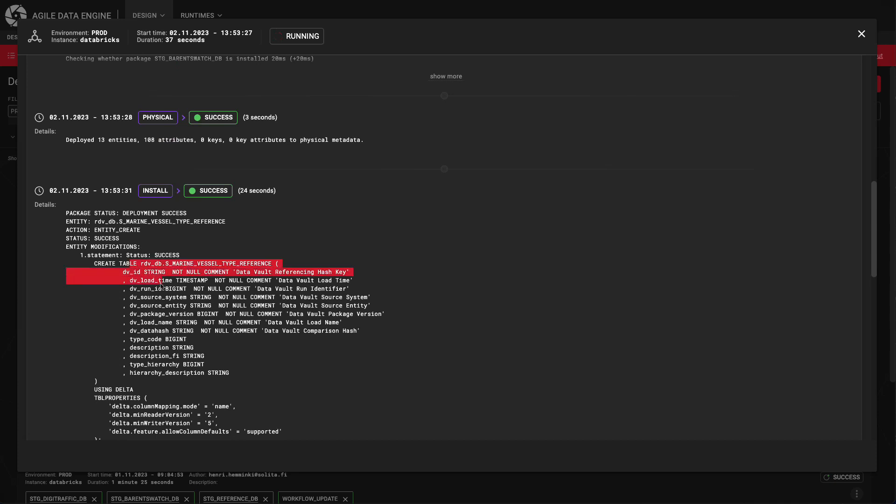
click(205, 330)
Step: Examine the PUB_F_MARINE_AIS_POSITION_DB phase of the production deployment, expanding the install details to read all table modification statements
scroll(206, 330, up, 10)
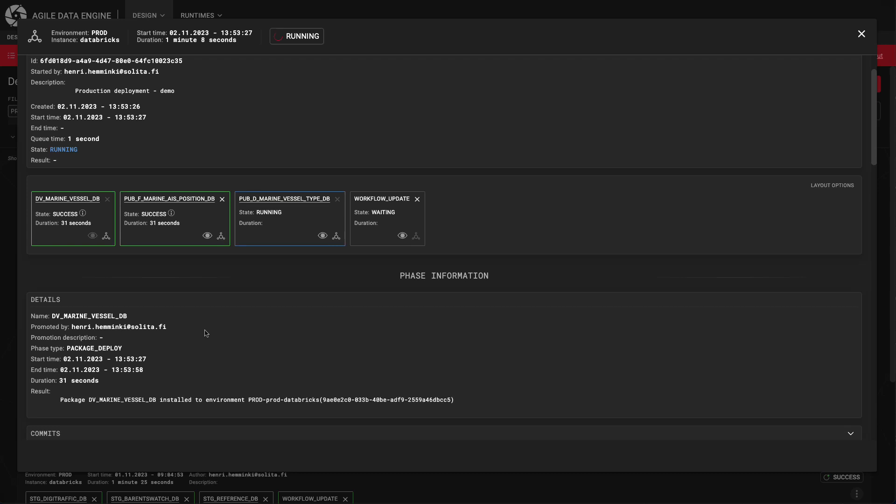
click(208, 235)
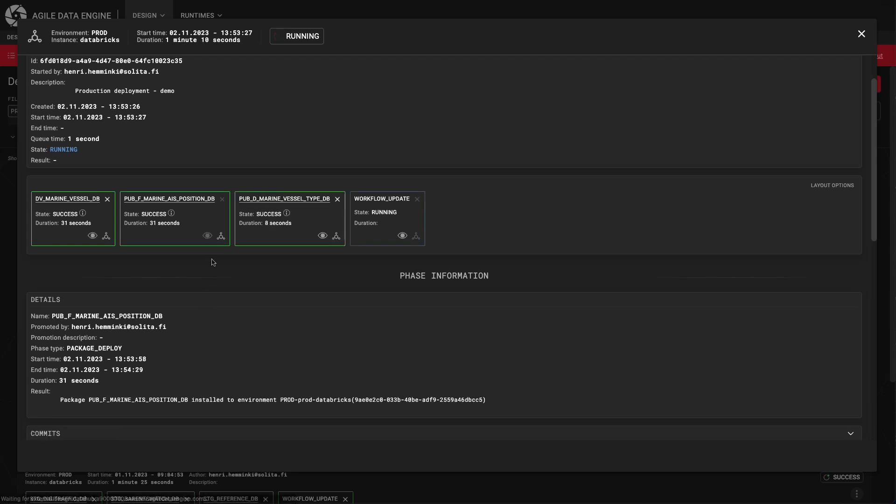
scroll(216, 277, down, 3)
scroll(216, 277, down, 6)
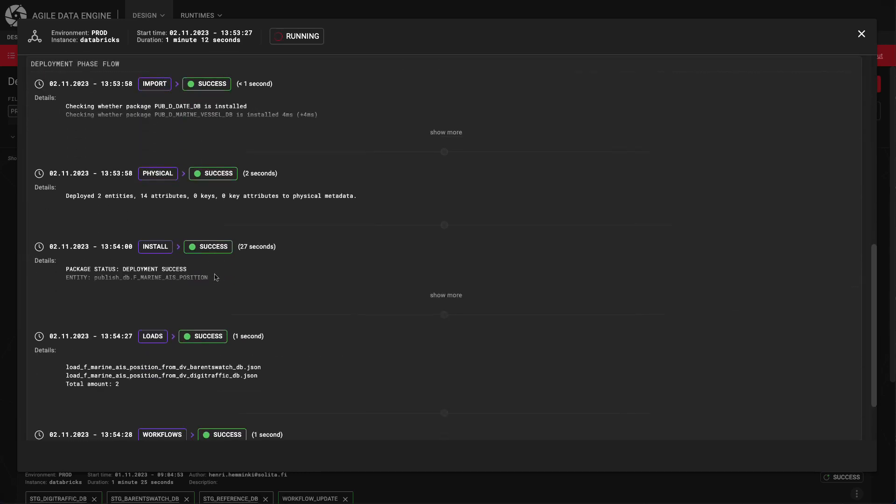
scroll(215, 278, down, 1)
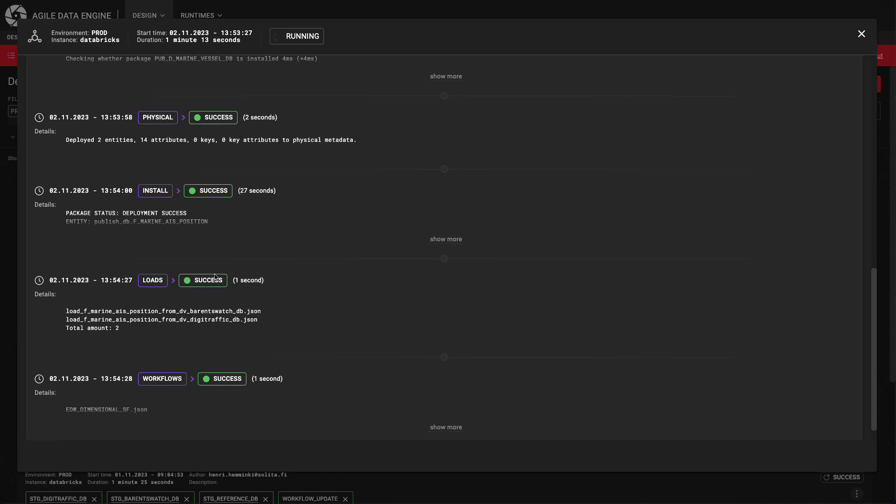
click(445, 240)
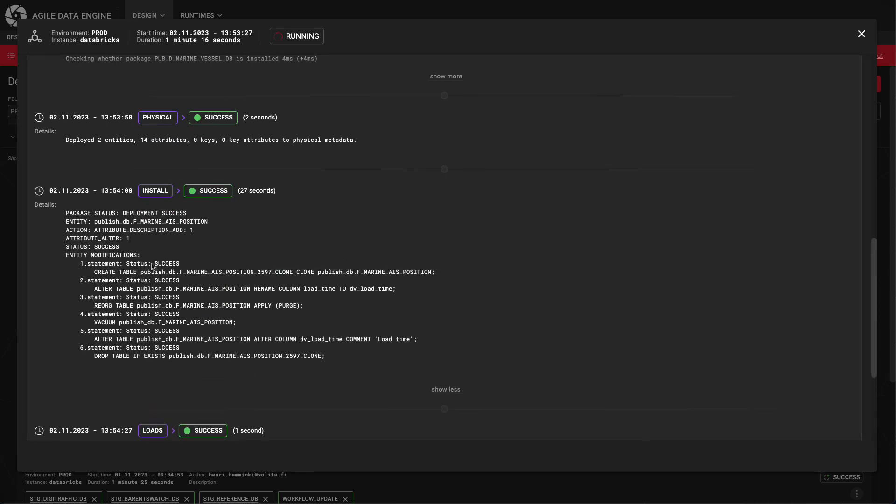
drag(84, 263, 332, 359)
click(334, 359)
Step: Examine the PUB_D_MARINE_VESSEL_TYPE_DB phase of the production deployment, expanding the install details to read the view creation statement
scroll(333, 358, up, 8)
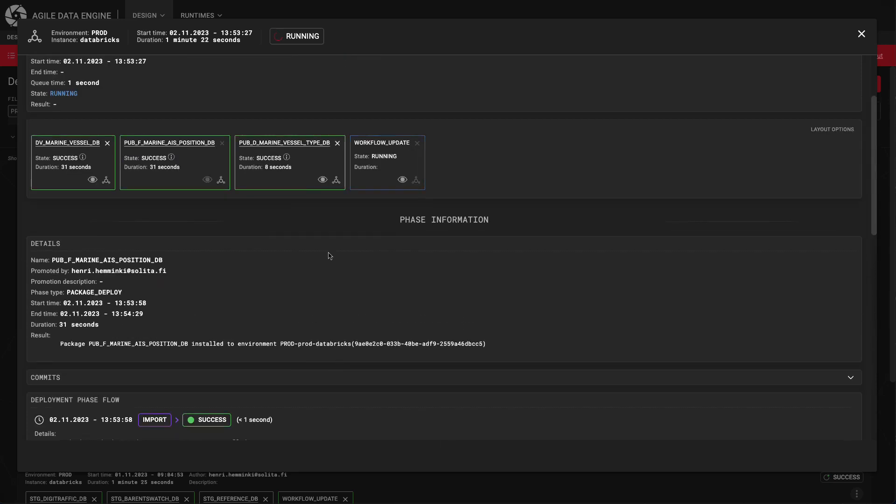
click(324, 188)
scroll(338, 304, down, 4)
scroll(339, 305, down, 3)
click(434, 314)
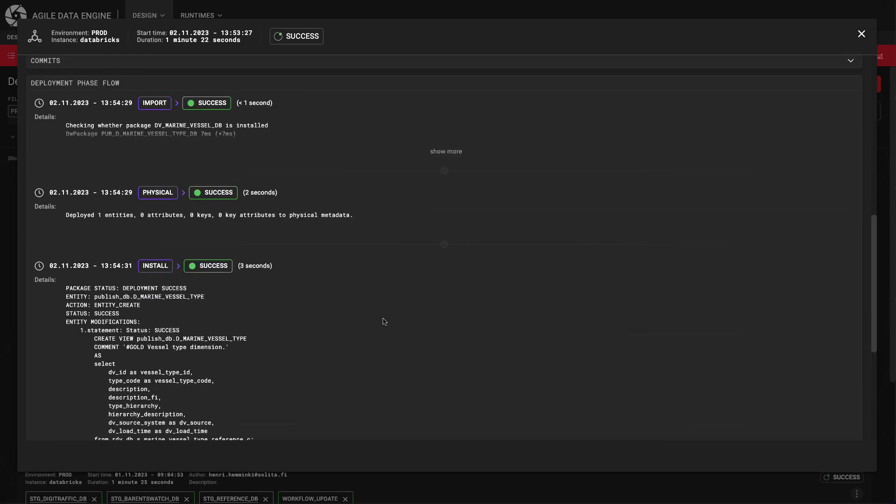
scroll(241, 331, down, 1)
drag(95, 283, 182, 283)
click(182, 283)
Step: Examine the WORKFLOW_UPDATE phase of the production deployment and its details
scroll(182, 284, up, 8)
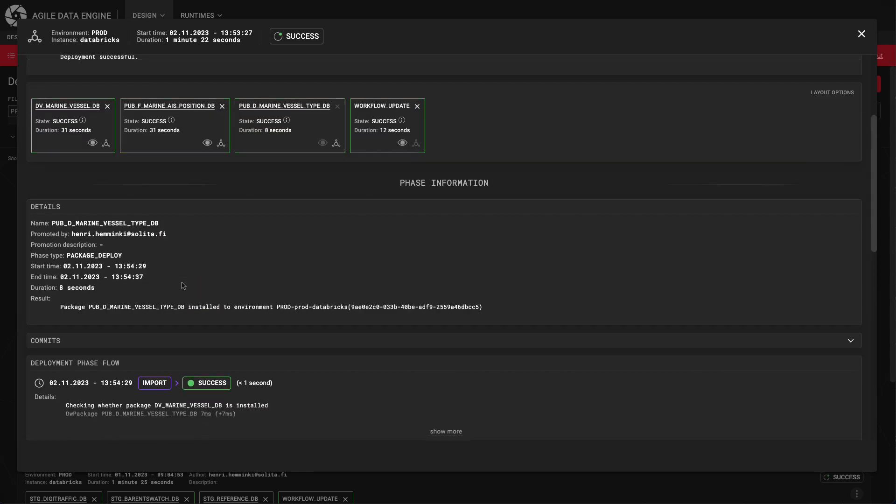
click(399, 145)
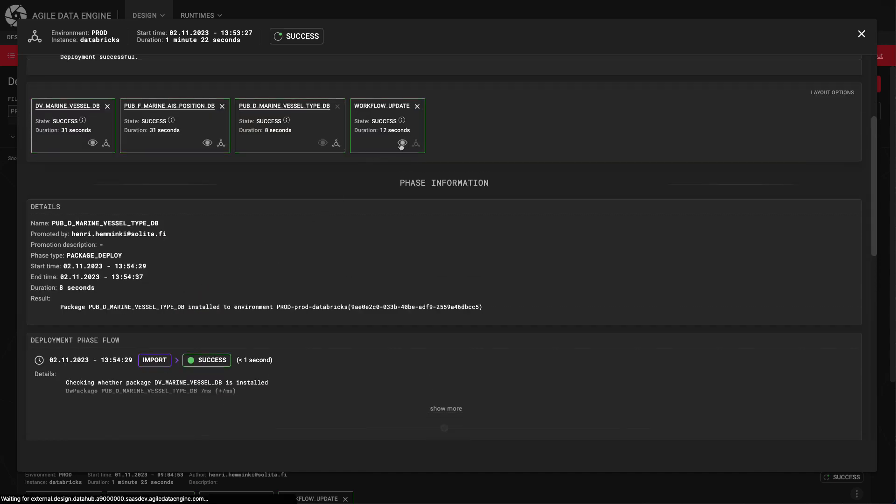
double_click(80, 394)
drag(368, 168, 355, 133)
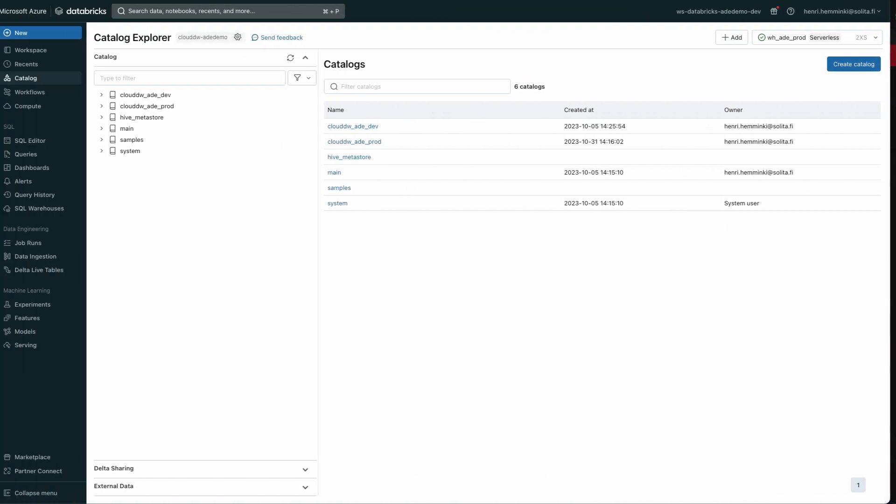
Step: In the Databricks Catalog Explorer, examine the columns of d_marine_vessel_type and f_marine_ais_position under publish_db in clouddw_ade_prod
click(111, 106)
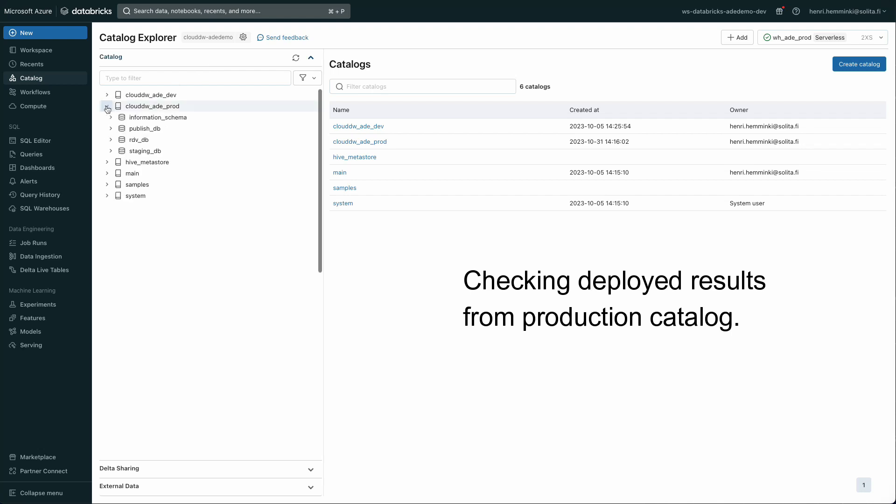
click(111, 129)
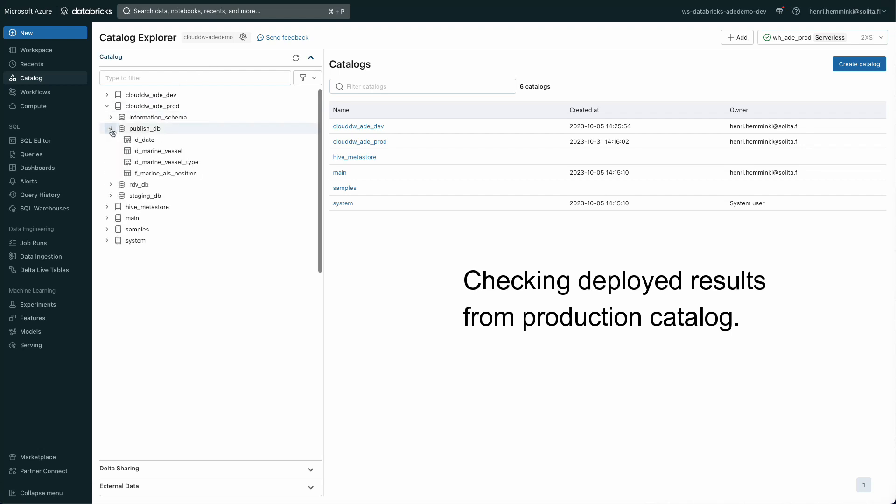
click(125, 163)
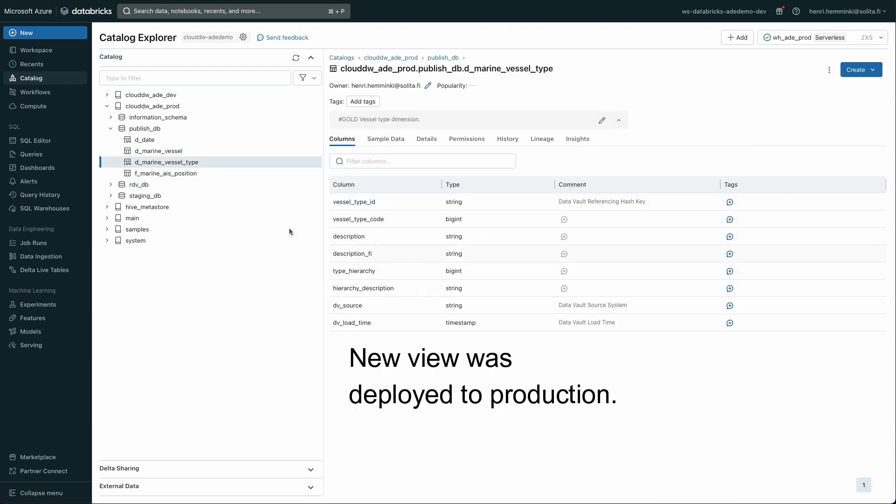
click(154, 176)
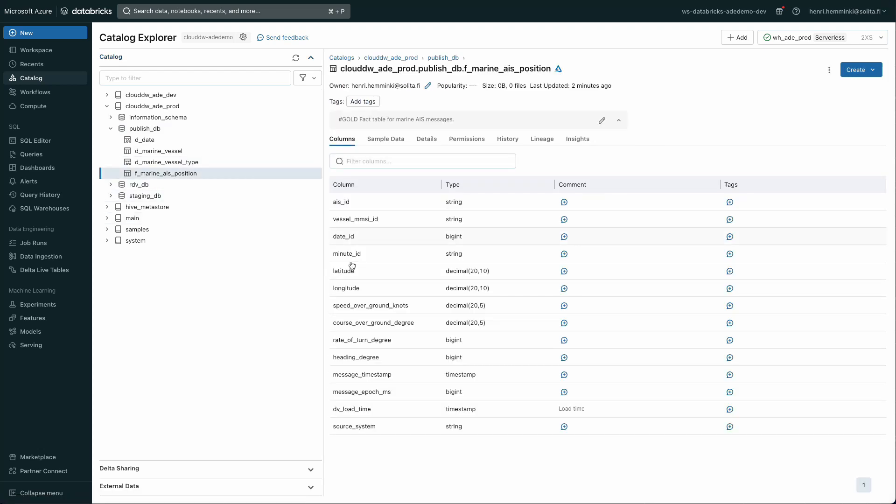
double_click(565, 409)
click(569, 410)
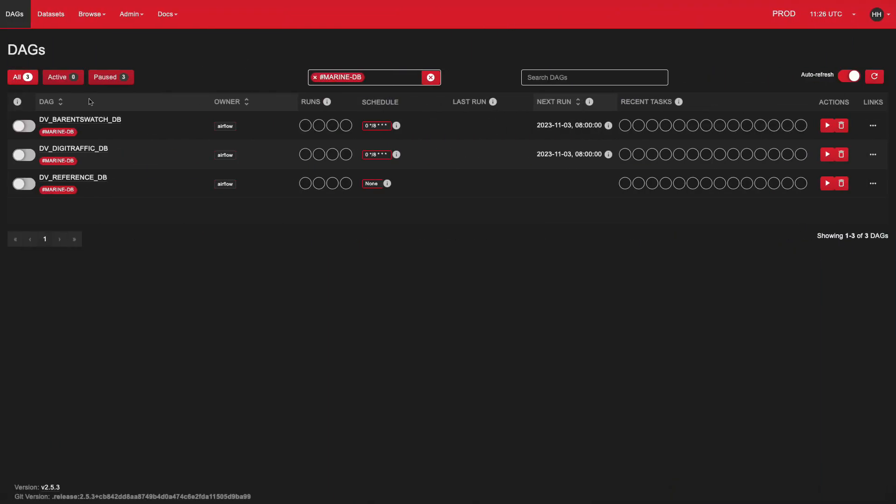
Step: In the PROD Airflow DAGs page, enable the DV_BARENTSWATCH_DB and DV_DIGITRAFFIC_DB DAGs and trigger a run of each
click(29, 126)
click(30, 154)
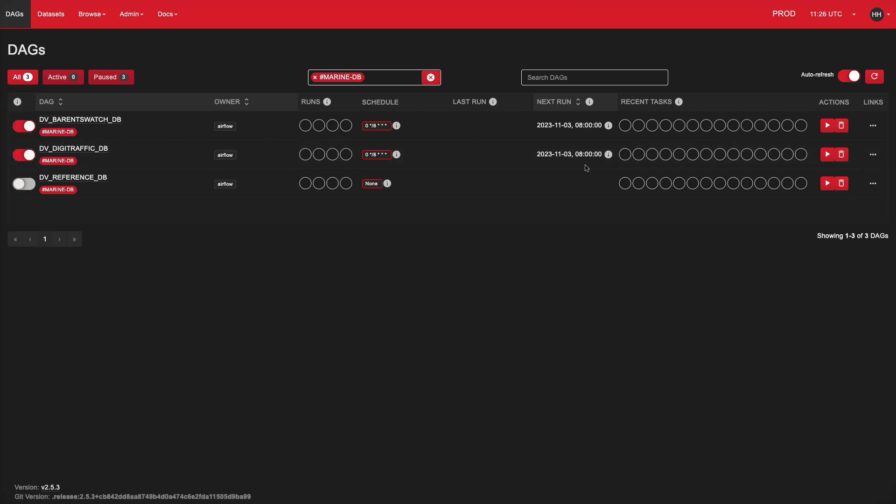
click(828, 125)
click(819, 140)
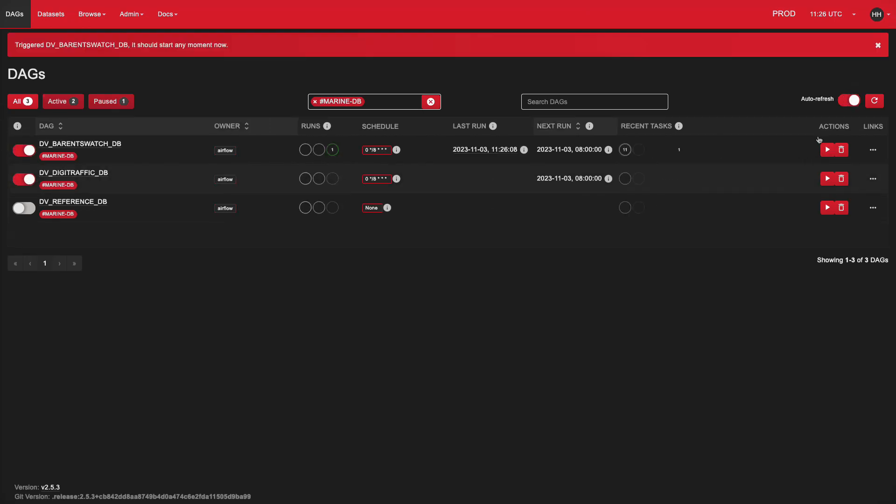
click(827, 178)
click(818, 195)
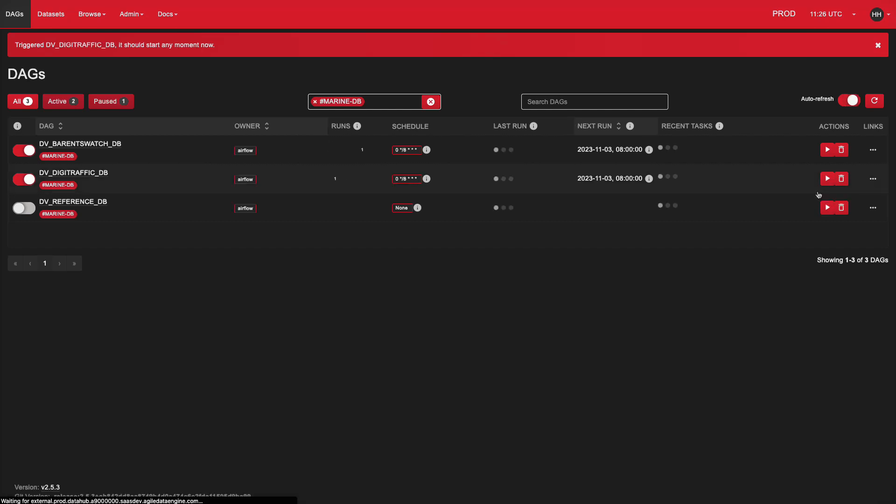
Step: Examine the task graph of the running DV_DIGITRAFFIC_DB DAG
click(101, 173)
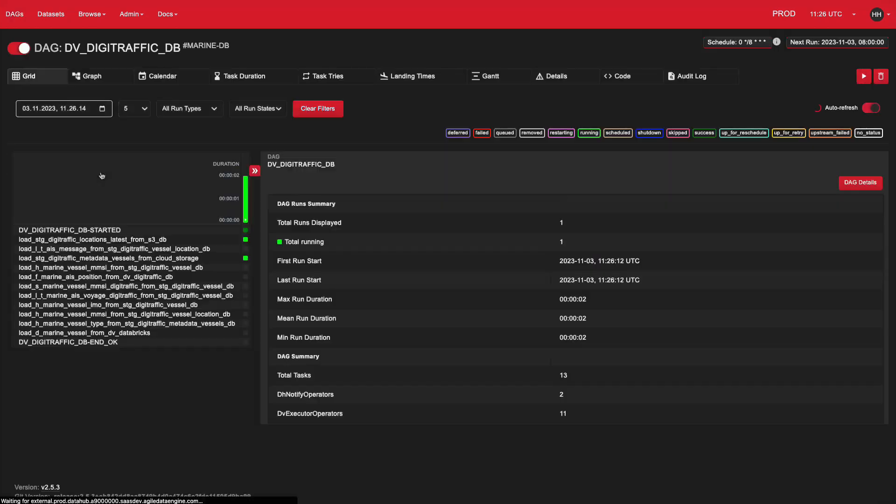
click(112, 81)
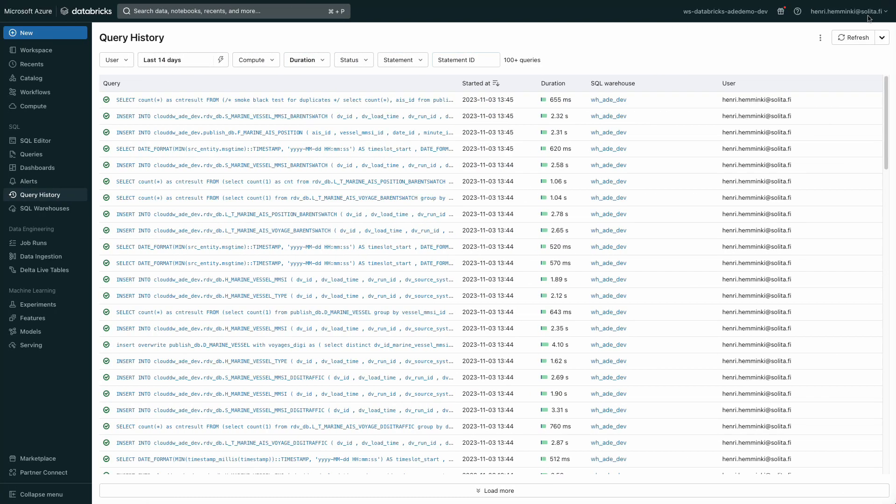
Step: In the Databricks Query History, refresh the list repeatedly to follow the load queries running on wh_ade_prod
click(855, 42)
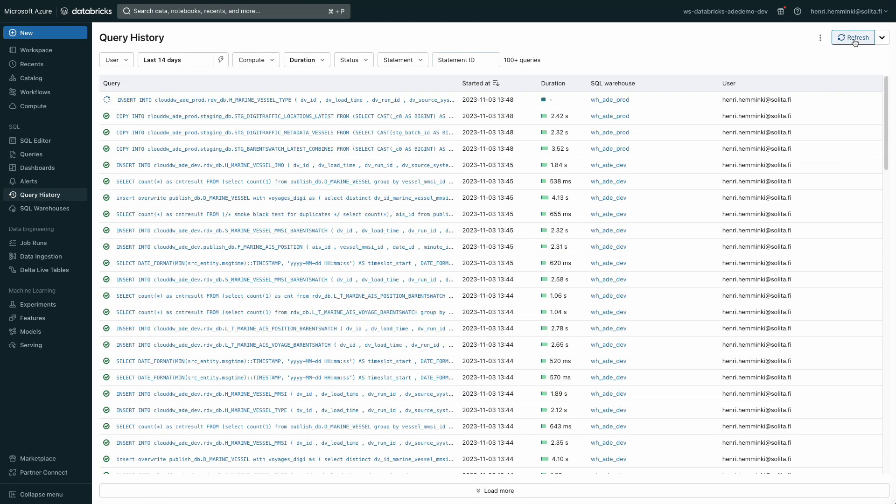
click(855, 43)
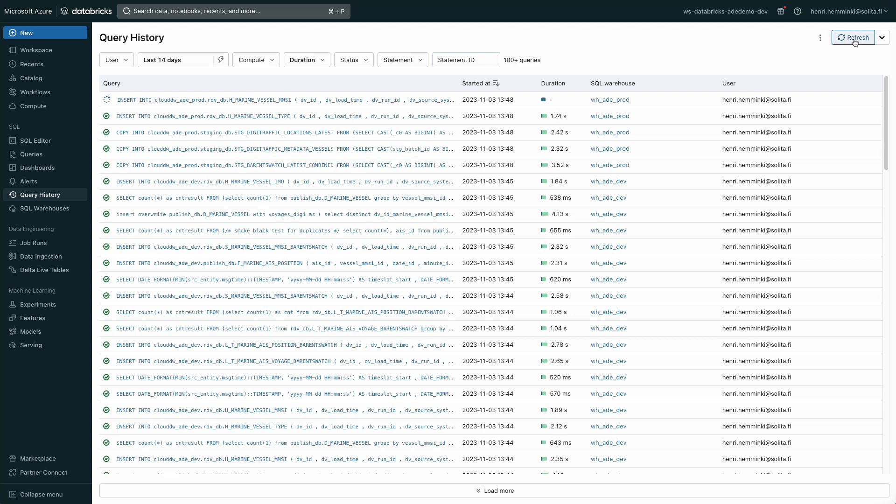
click(855, 43)
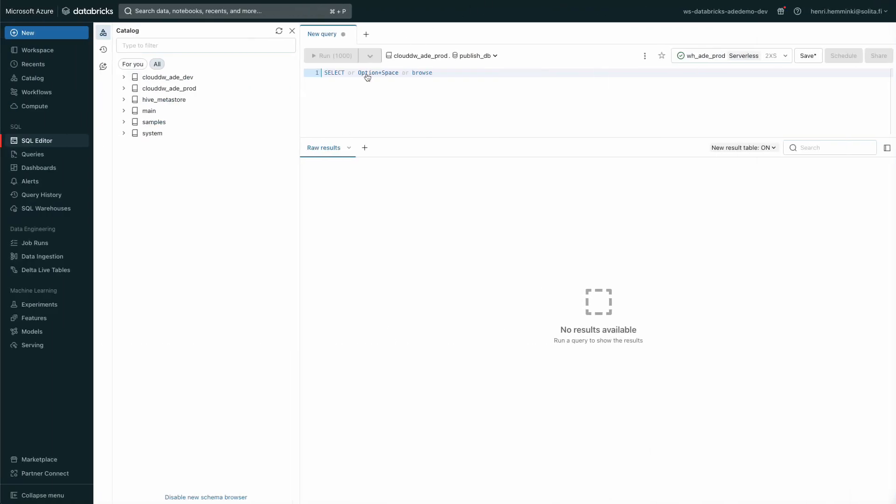
Step: In the SQL Editor, run "select * from publish_db.f_marine_ais_position limit 100;" against clouddw_ade_prod and examine the returned columns
text(selefc)
text( * from p)
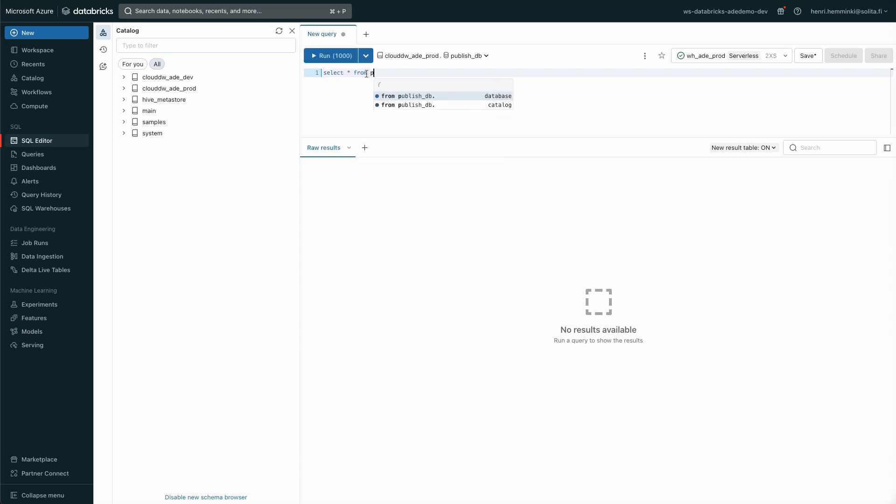
text(ublish_db.f_marine_ais_position limit 100;)
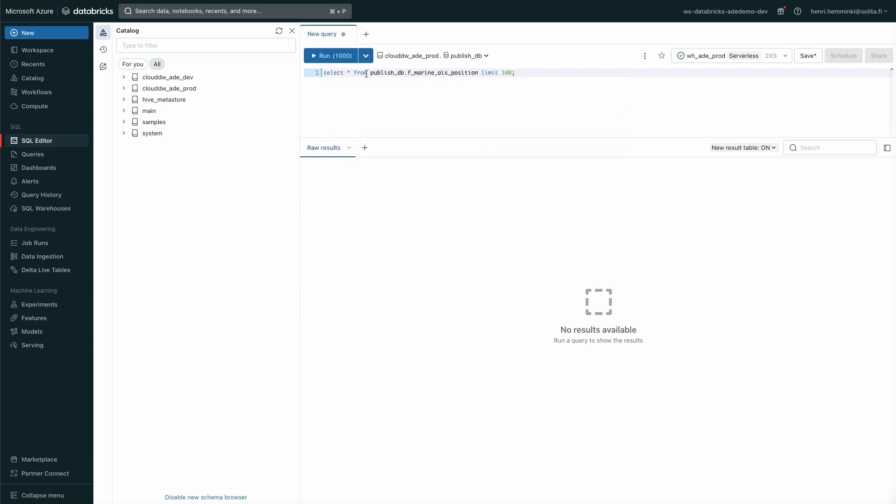
key(super+Return)
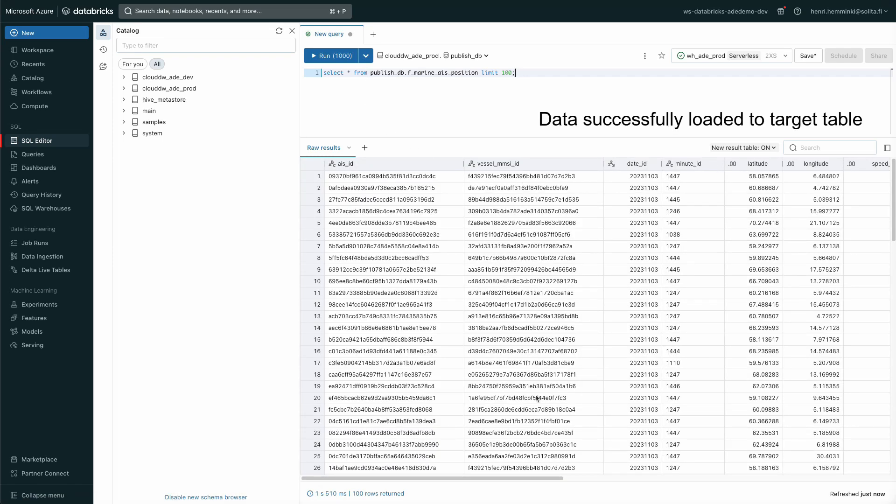
drag(540, 479, 598, 479)
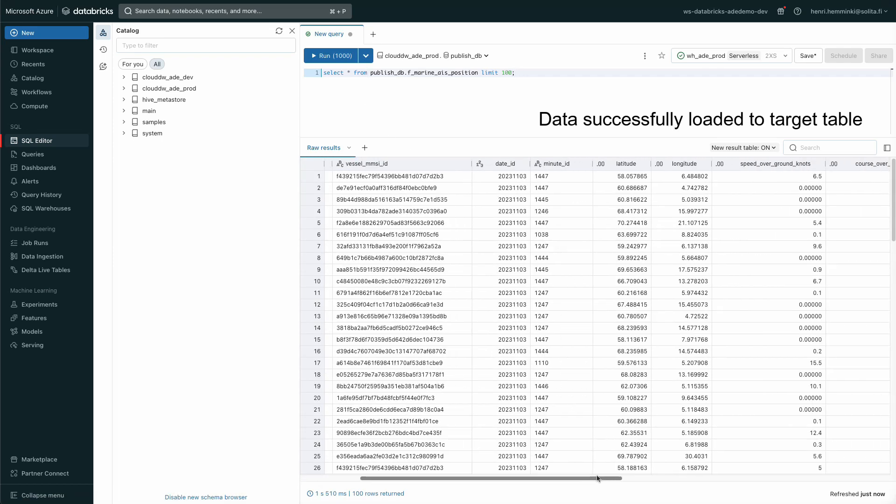